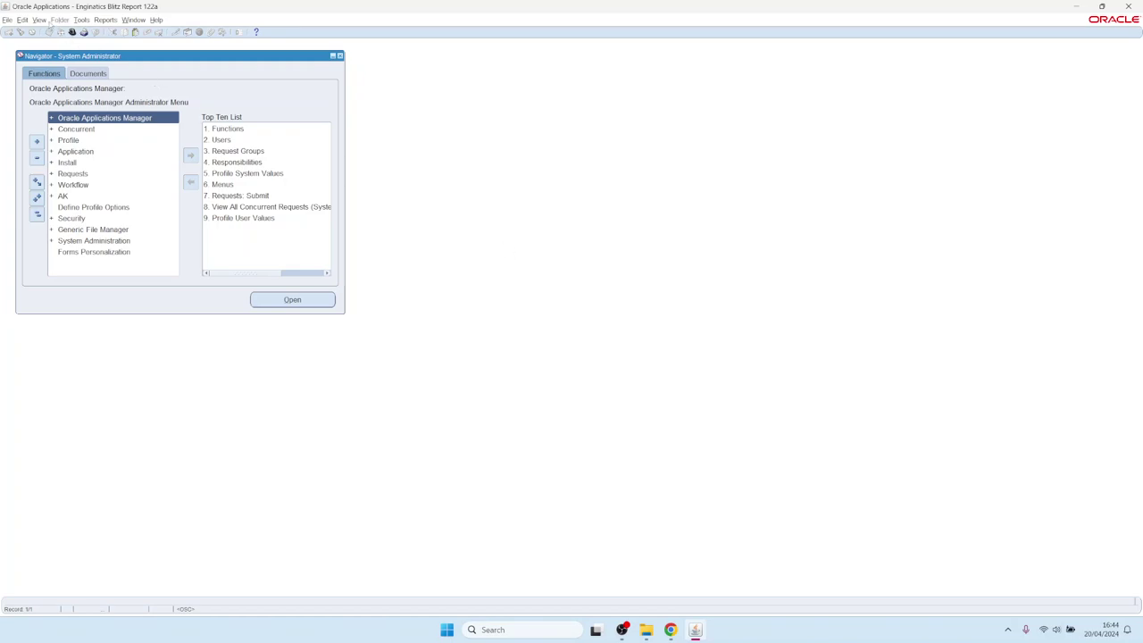
# Start a new single concurrent request for the Blitz Report Update Menu Entries program.
pyautogui.click(45, 20)
pyautogui.click(60, 138)
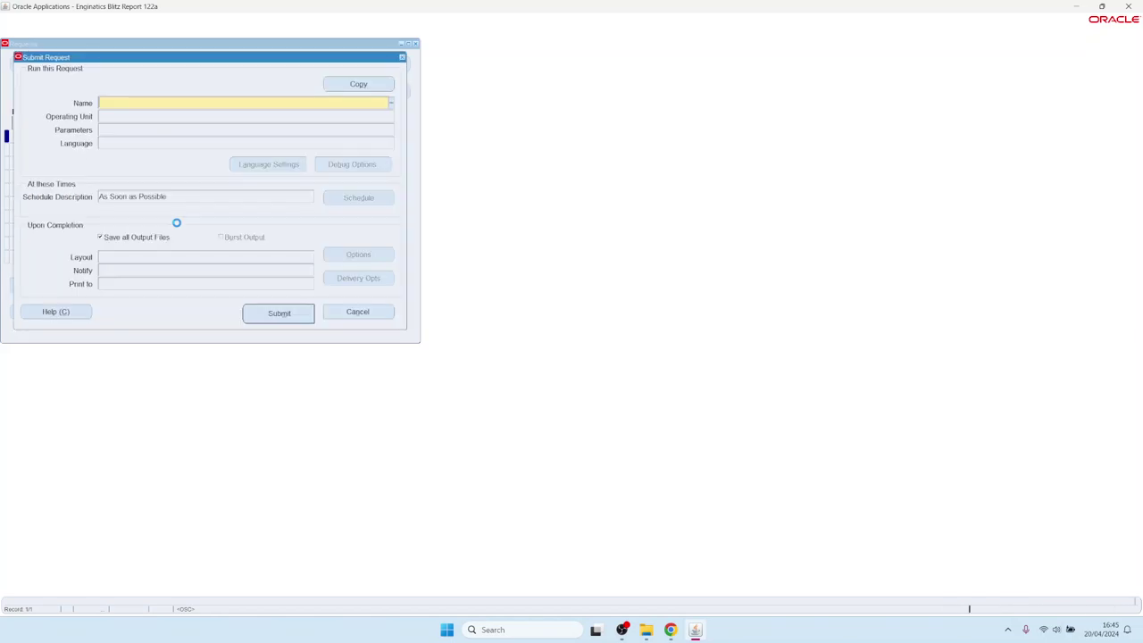
pyautogui.write('Blitz%')
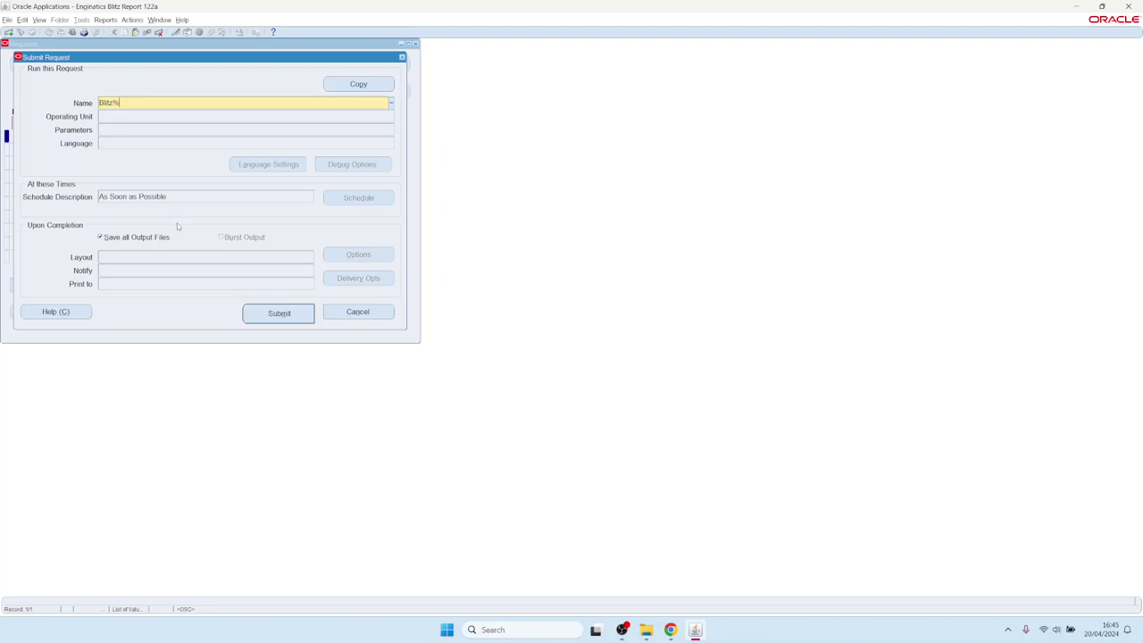
pyautogui.press('Tab')
pyautogui.press('Down')
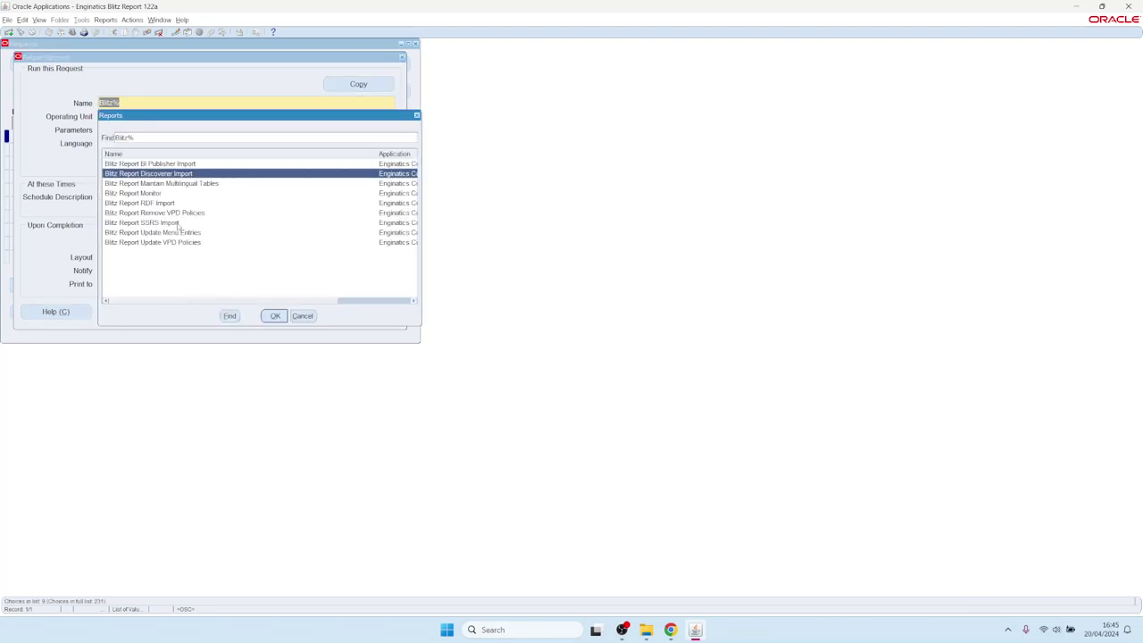
pyautogui.press('Down')
pyautogui.press('Down')
pyautogui.press('Down')
pyautogui.press('Down')
pyautogui.press('Down')
pyautogui.press('Down')
pyautogui.press('Up')
pyautogui.press('Return')
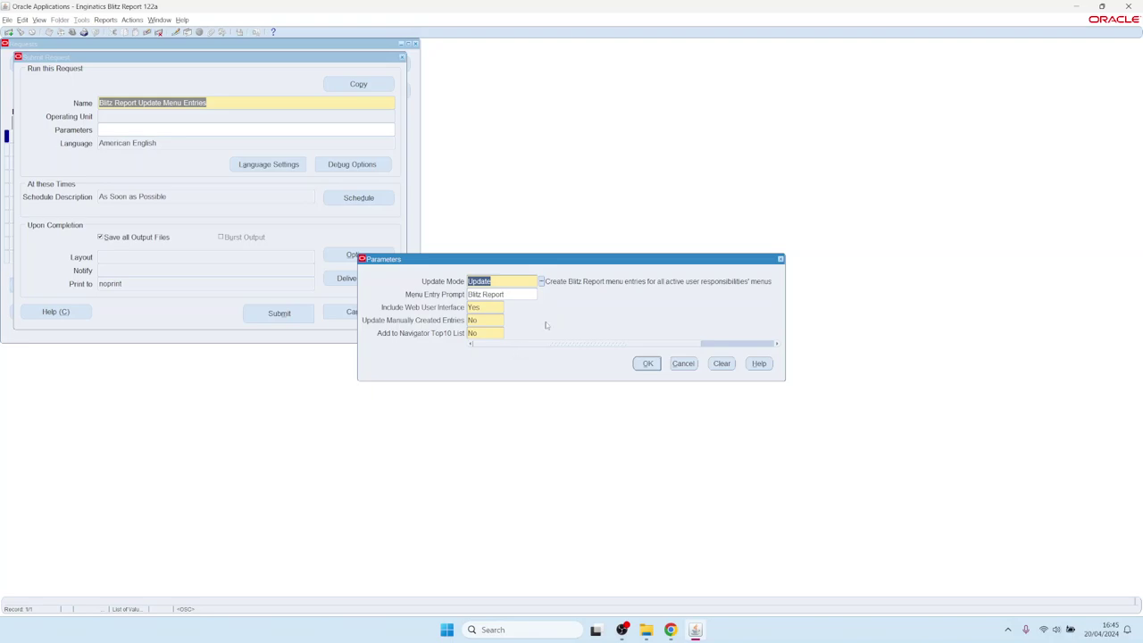
# Submit the request with its default parameters, decline another submission, and check it in the list of all own requests.
pyautogui.click(653, 366)
pyautogui.click(279, 313)
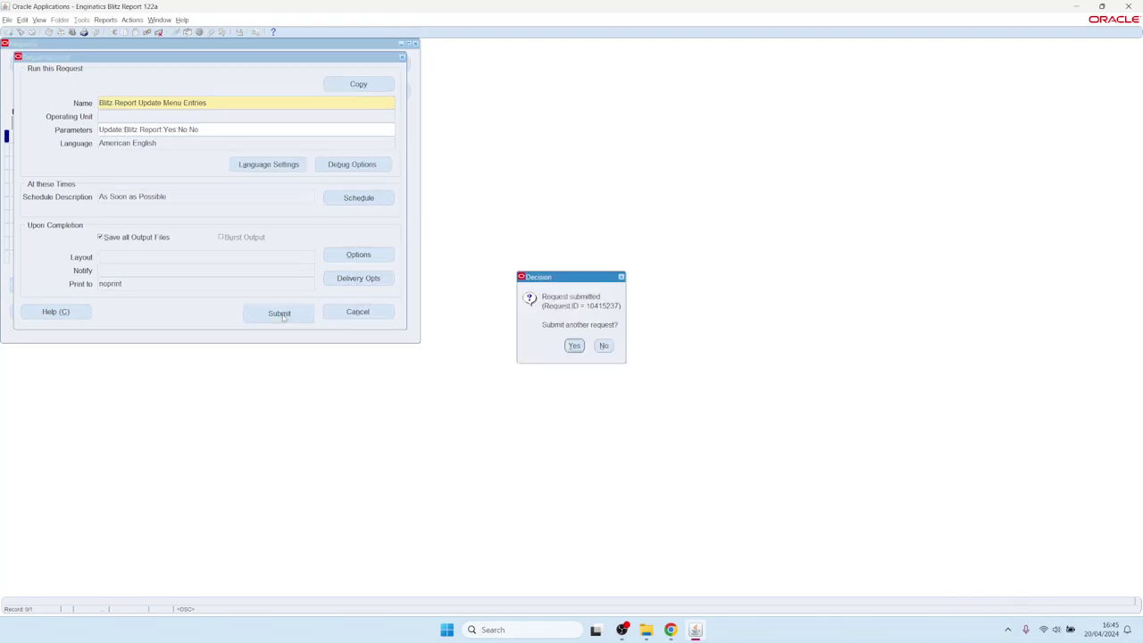
pyautogui.click(604, 346)
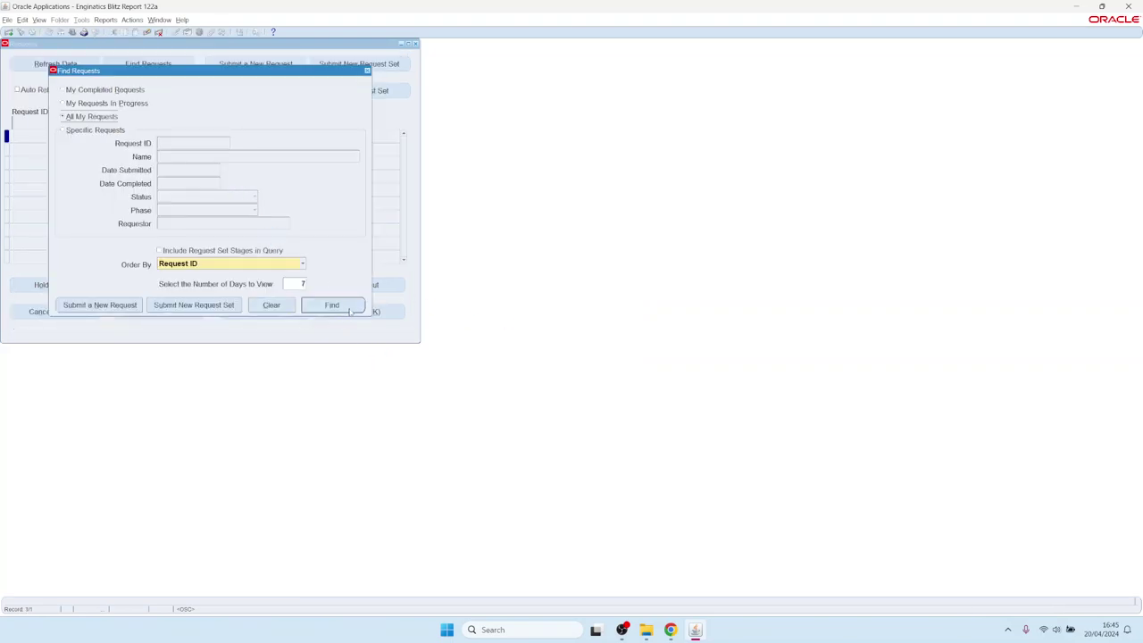
pyautogui.click(333, 306)
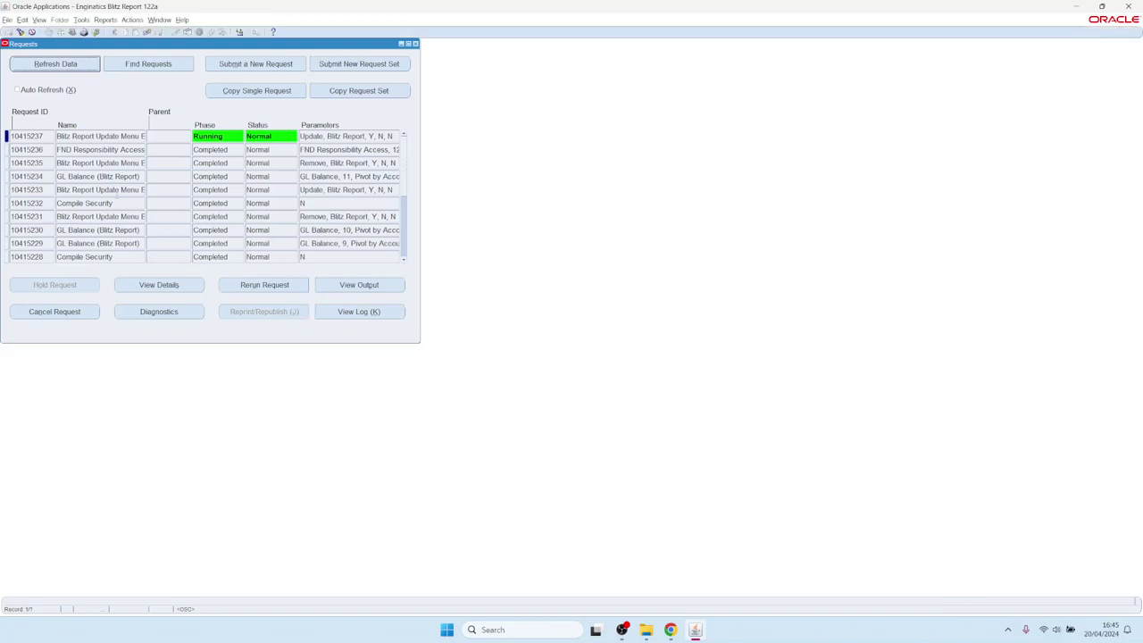
pyautogui.click(416, 43)
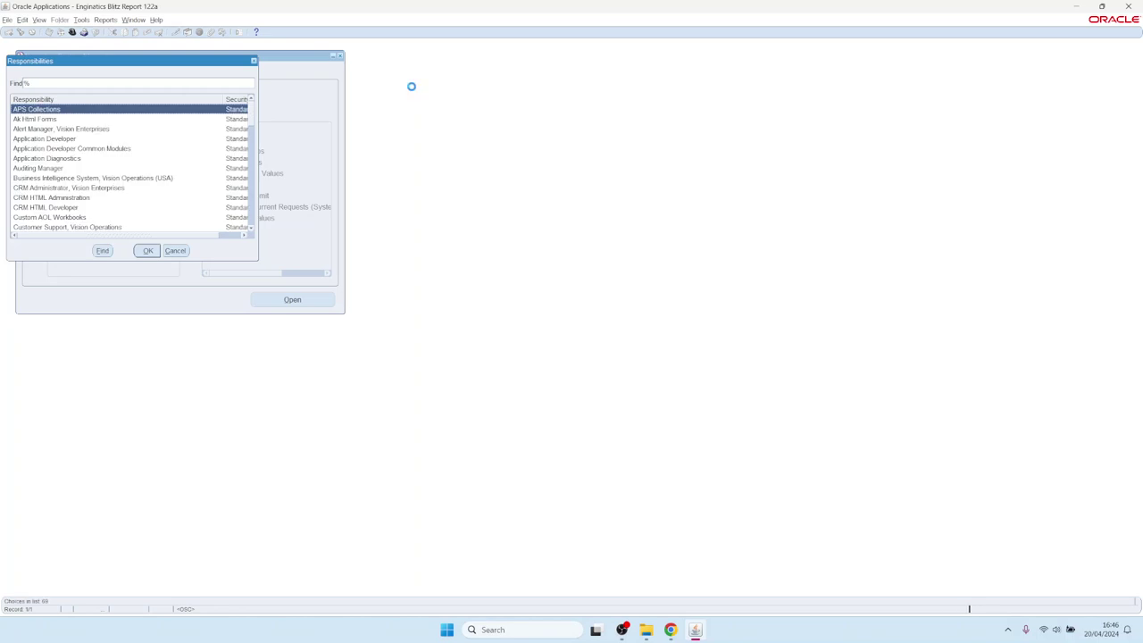
# Switch to the General Ledger, Vision Operations (USA) responsibility.
pyautogui.write('a%')
pyautogui.press('Return')
pyautogui.write('general Ledger%')
pyautogui.press('Return')
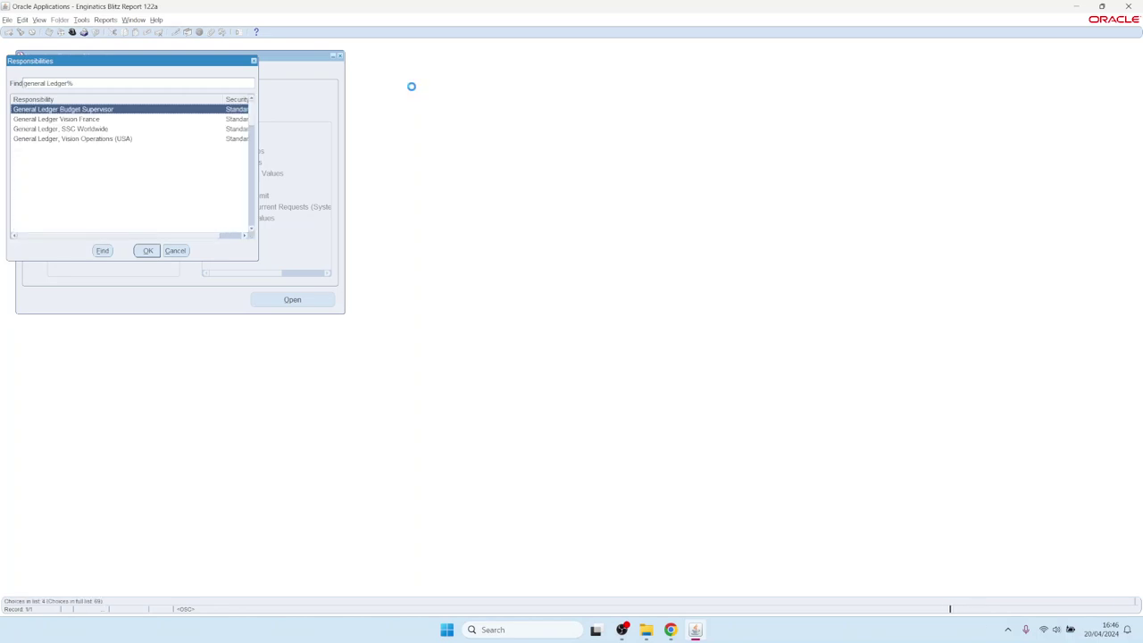
pyautogui.press('Down')
pyautogui.press('Down')
pyautogui.press('Down')
pyautogui.press('Return')
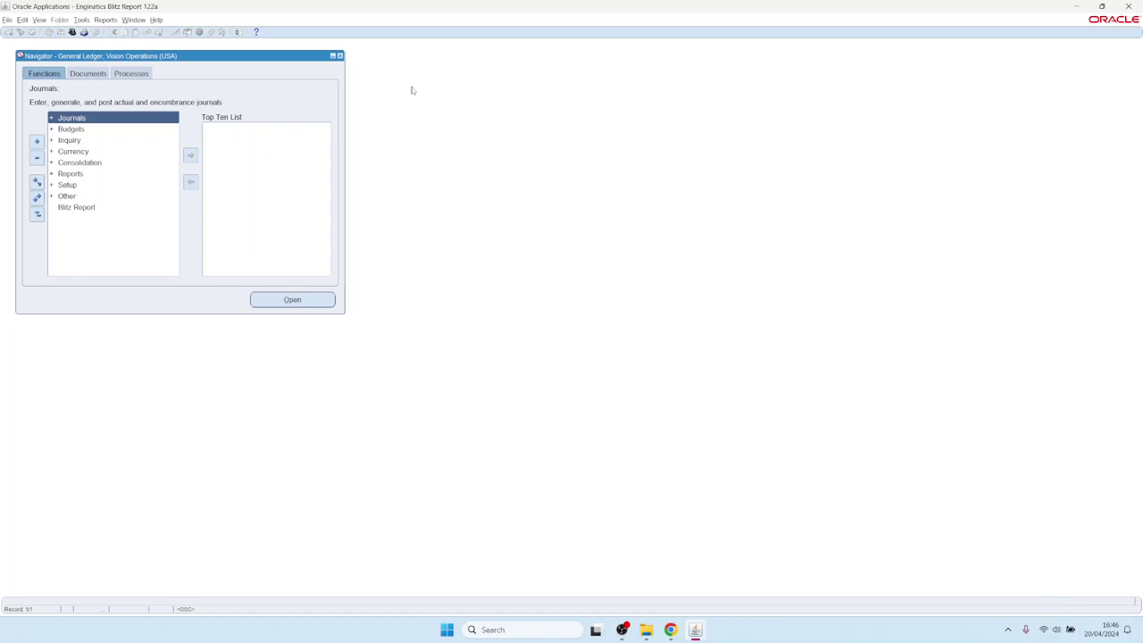
# Run the GL Balance Blitz Report with the Pivot by Account Hierarchy template and look through the Excel pivot output.
pyautogui.click(80, 208)
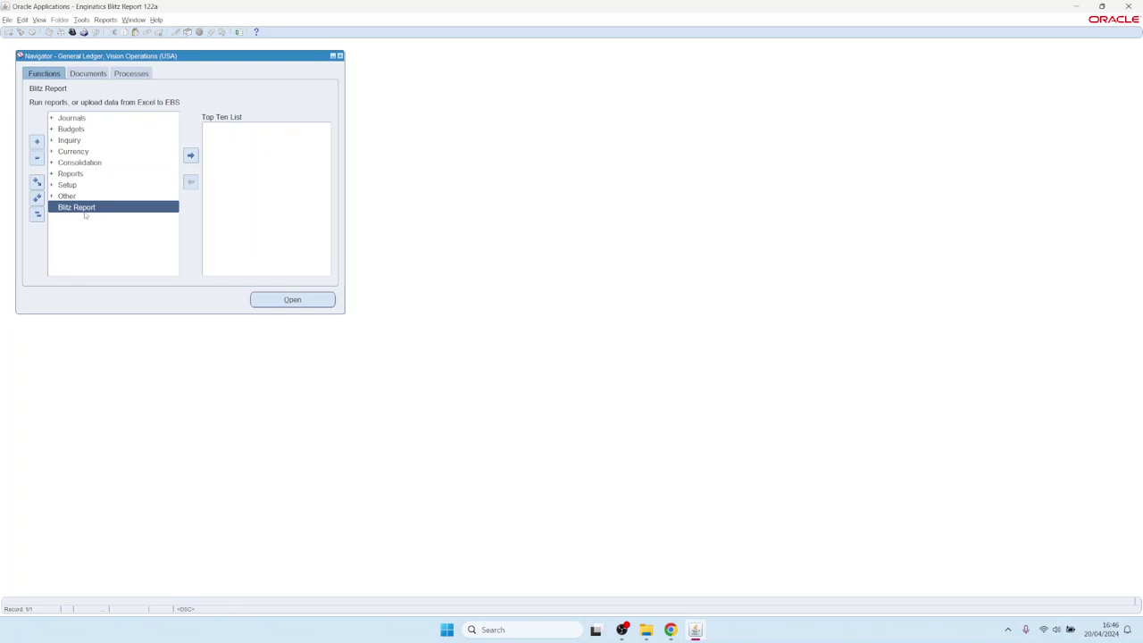
pyautogui.click(238, 32)
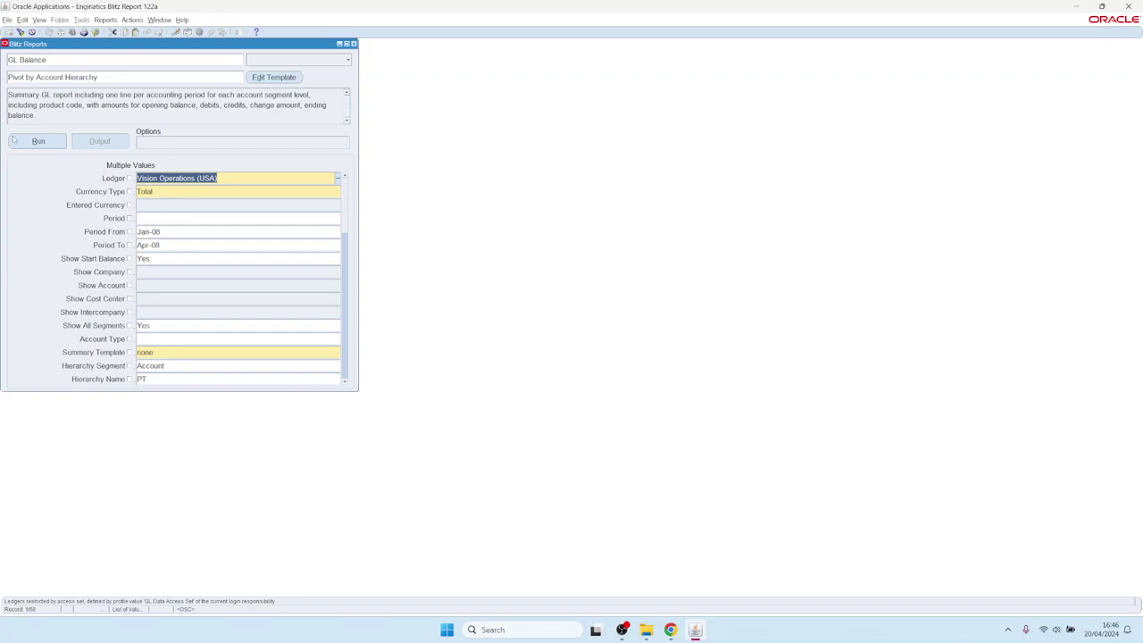
pyautogui.click(40, 142)
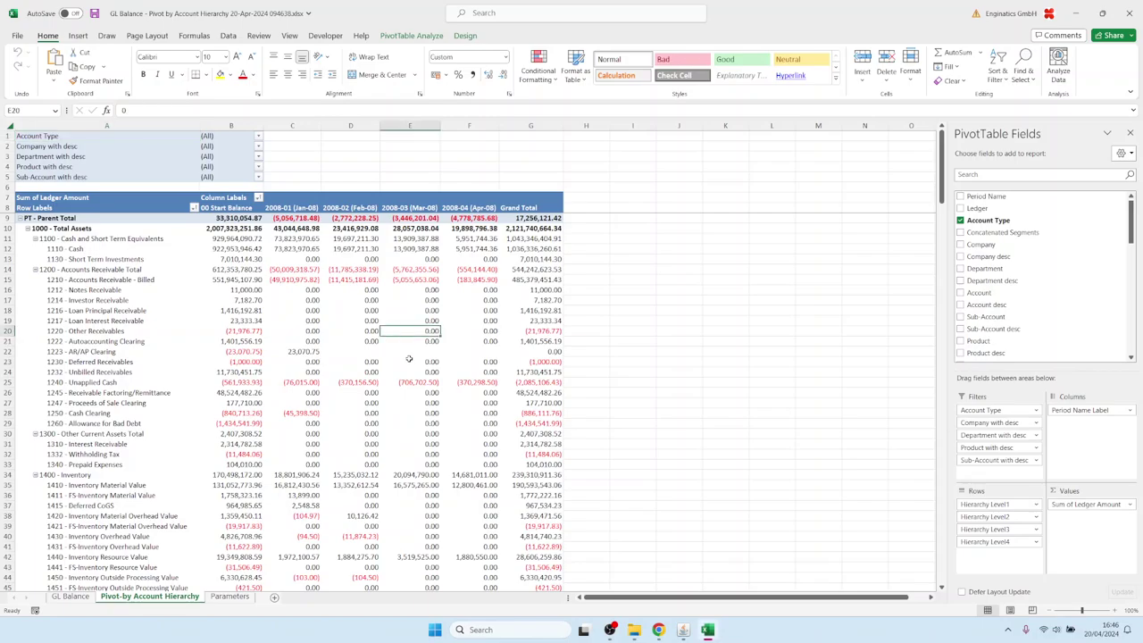
pyautogui.scroll(-2, 405, 348)
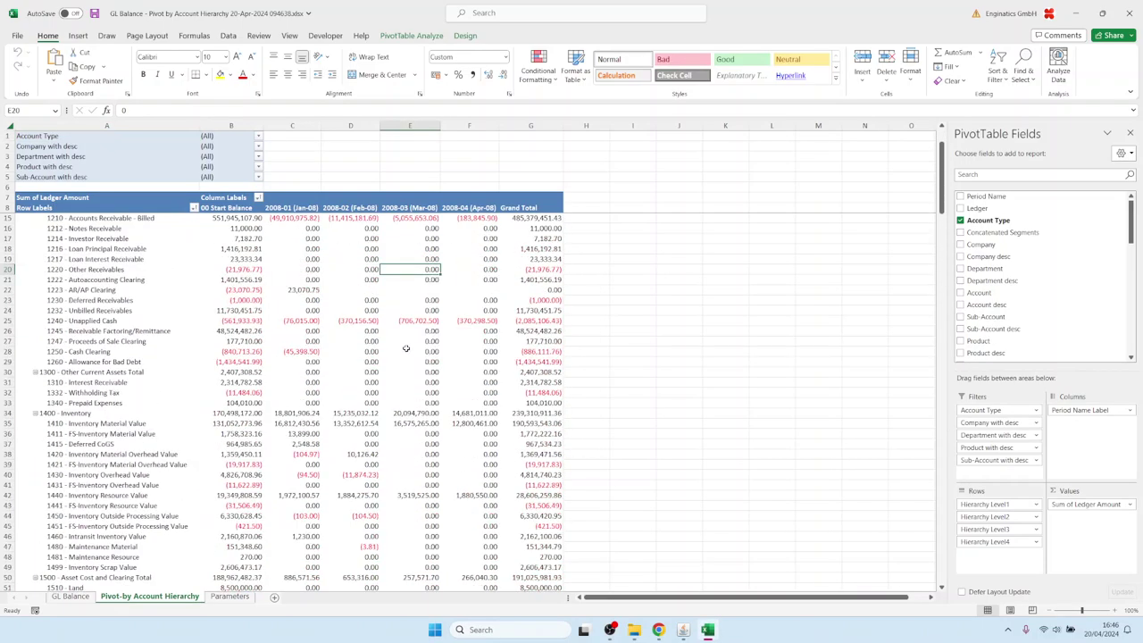
# Return to Oracle Applications and switch to the Application Developer responsibility.
pyautogui.click(687, 631)
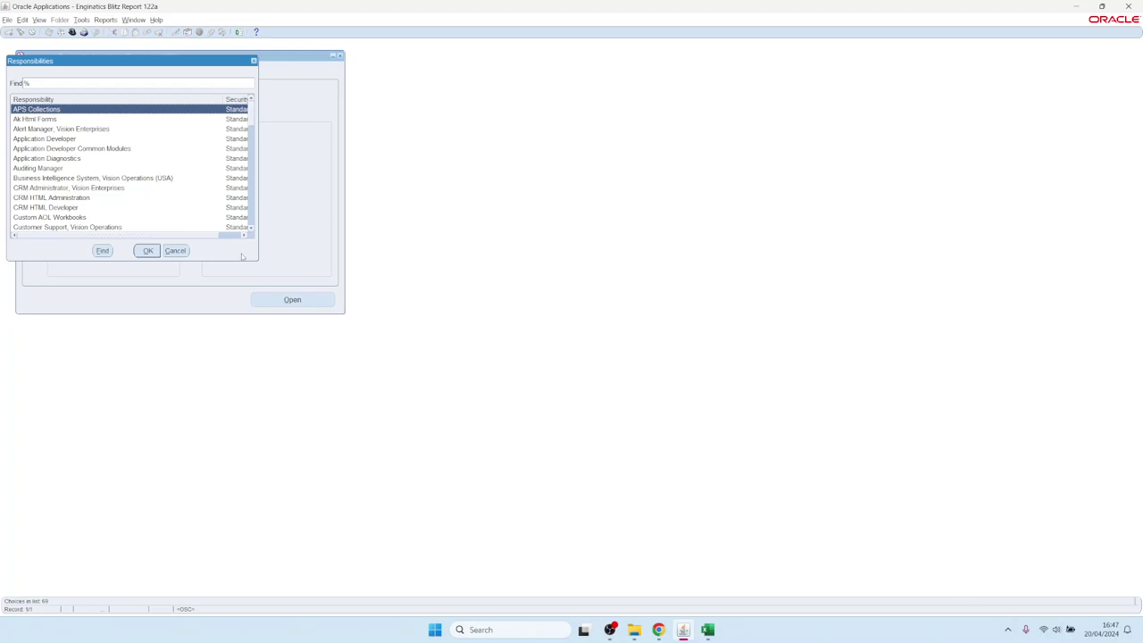
pyautogui.press('Down')
pyautogui.press('Down')
pyautogui.press('Down')
pyautogui.press('Return')
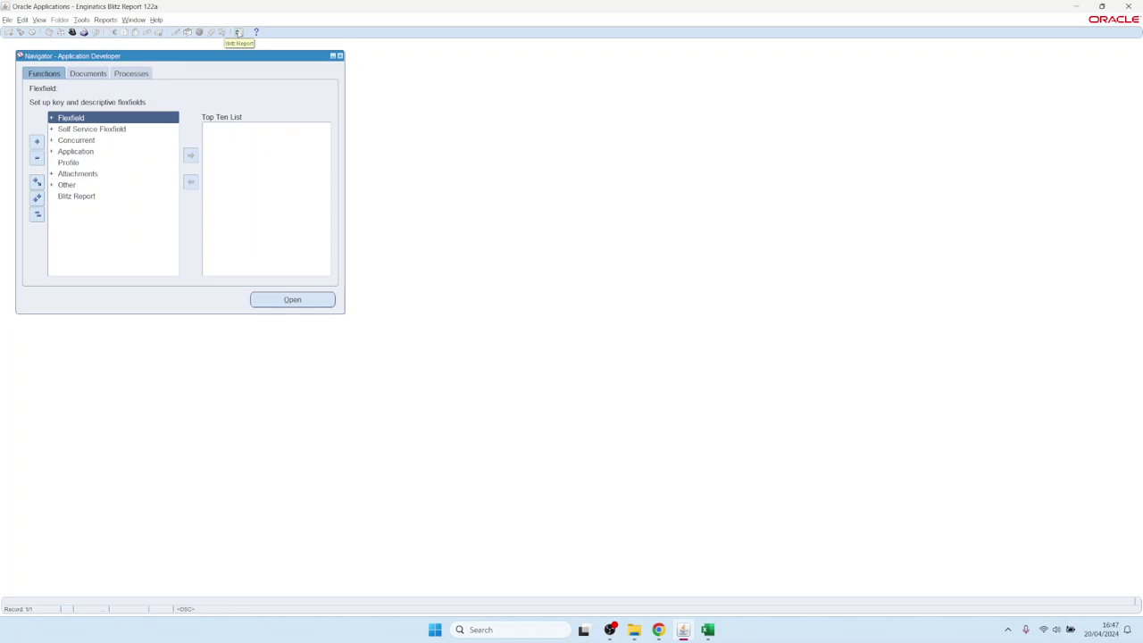
# Open the FND Responsibility Access report in the Blitz Report form and review its parameters.
pyautogui.click(239, 32)
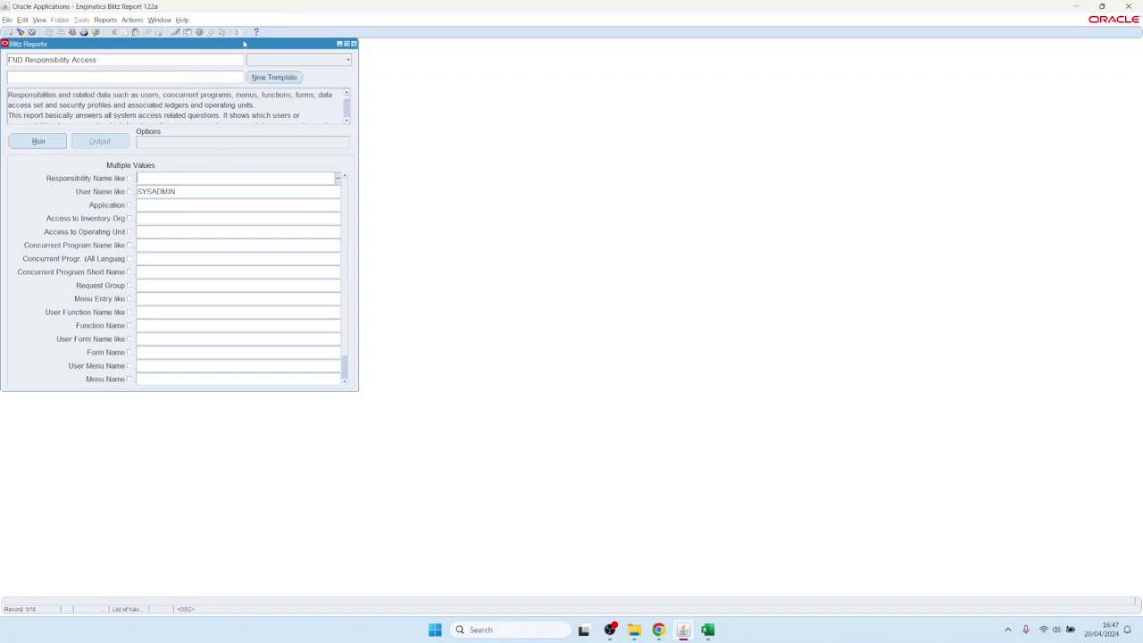
pyautogui.moveTo(240, 46); pyautogui.dragTo(317, 56)
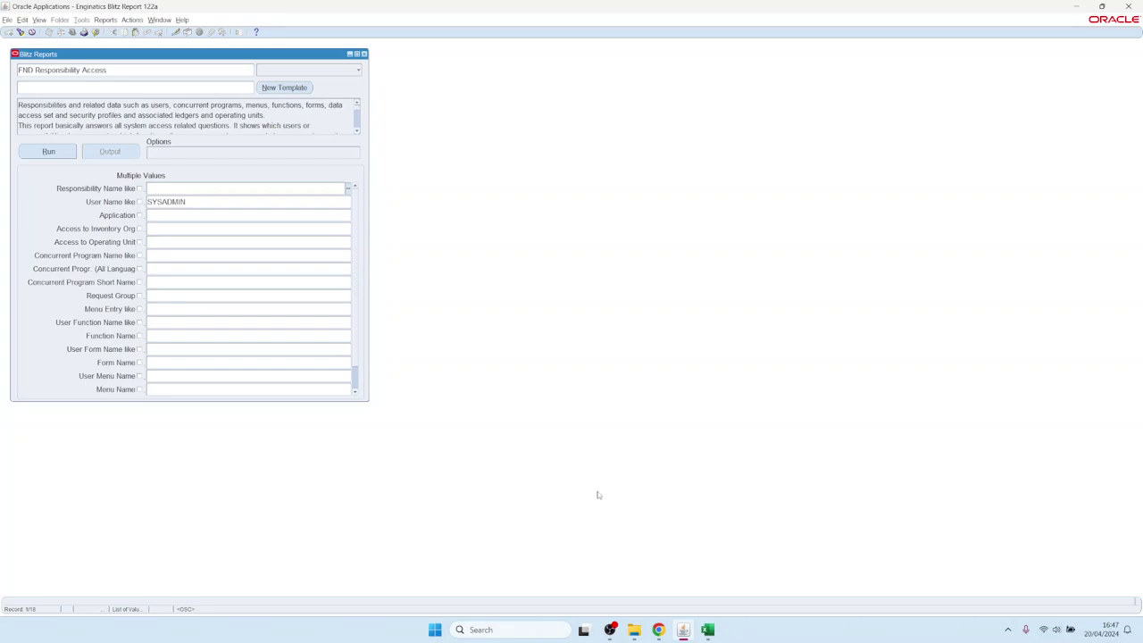
pyautogui.moveTo(658, 638)
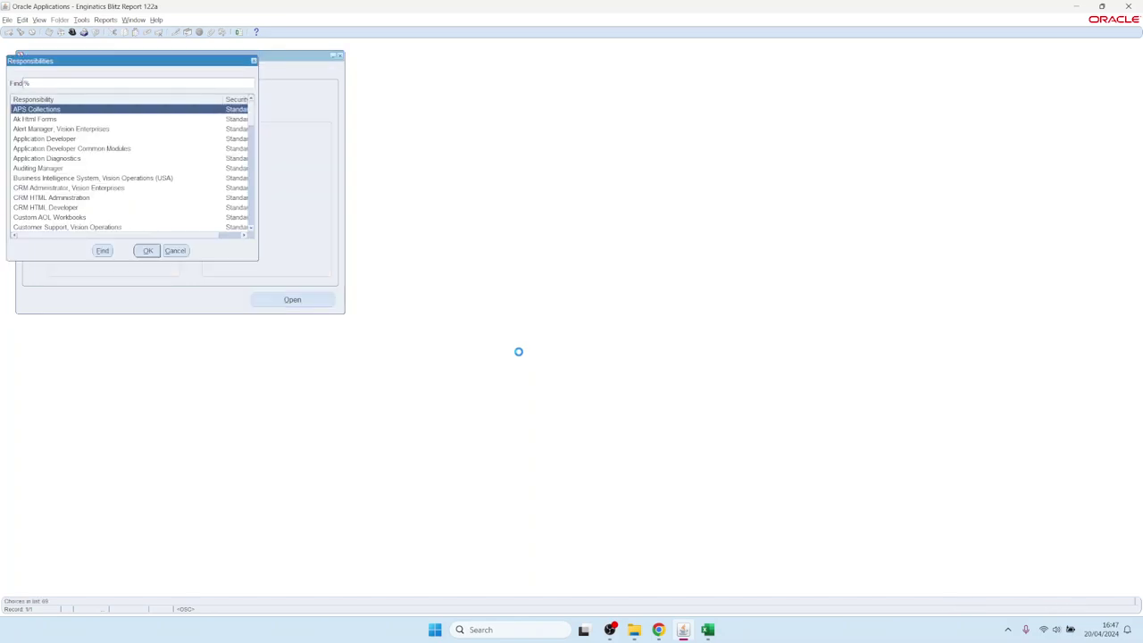
# Switch to the System Administrator responsibility and find system profile values matching Blitz% for the site and the user SYSADMIN.
pyautogui.write('s')
pyautogui.press('Return')
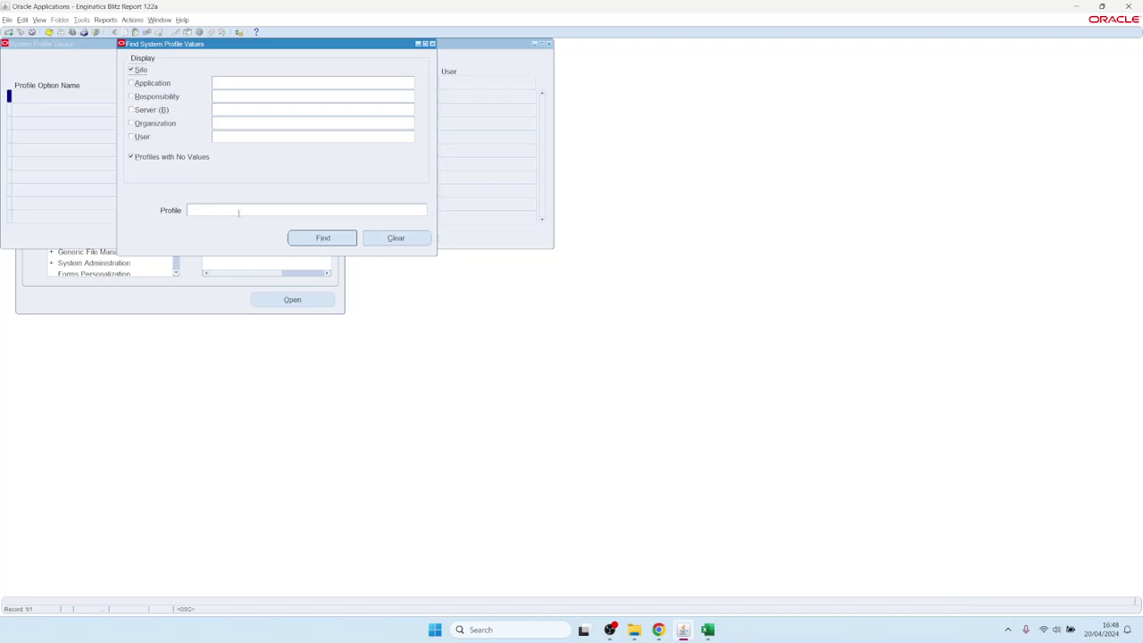
pyautogui.write('Blitz%')
pyautogui.click(237, 136)
pyautogui.write('SYSADMIN')
pyautogui.click(336, 236)
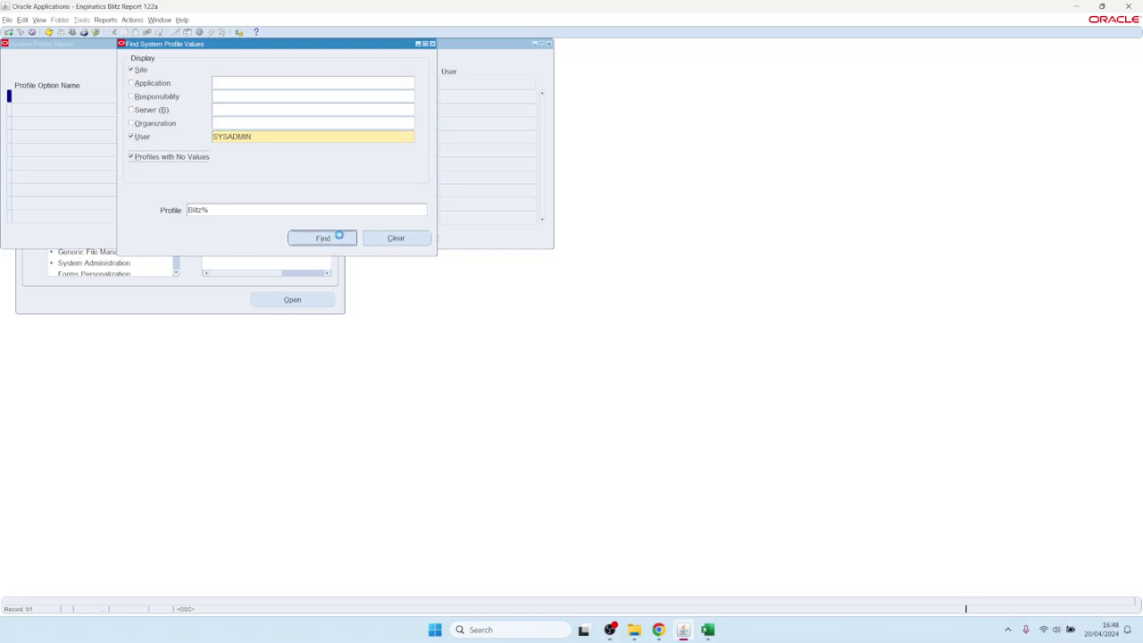
# Examine the Blitz Report Access profile option at site and user level, including the User Admin, Developer and System access choices.
pyautogui.click(182, 150)
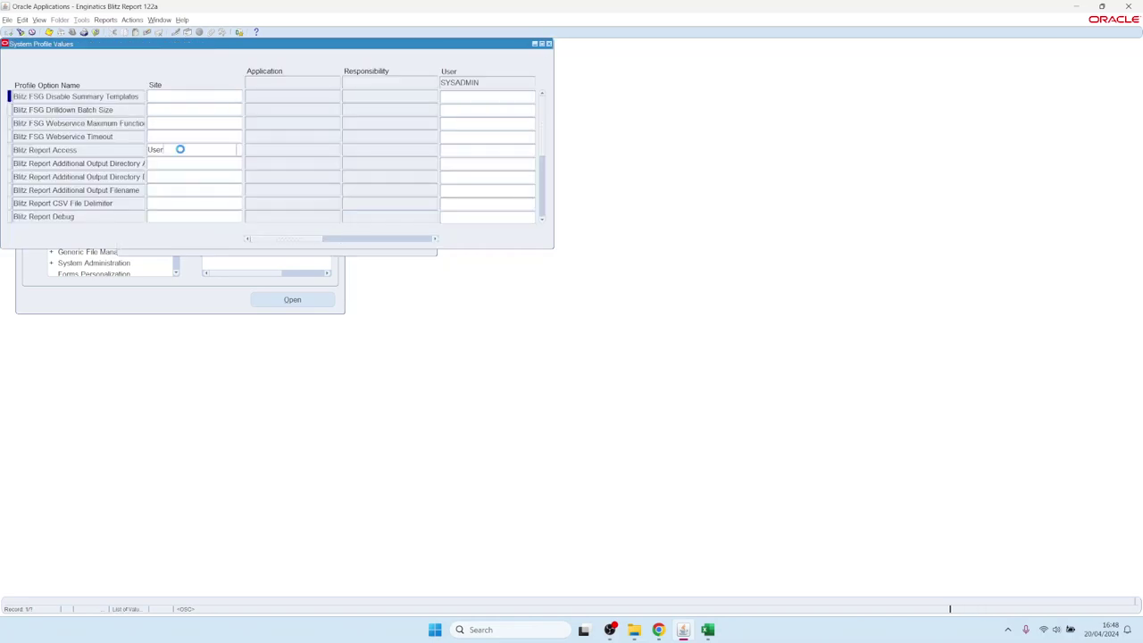
pyautogui.click(28, 145)
pyautogui.moveTo(14, 150); pyautogui.dragTo(111, 157)
pyautogui.click(175, 150)
pyautogui.click(486, 149)
pyautogui.click(531, 149)
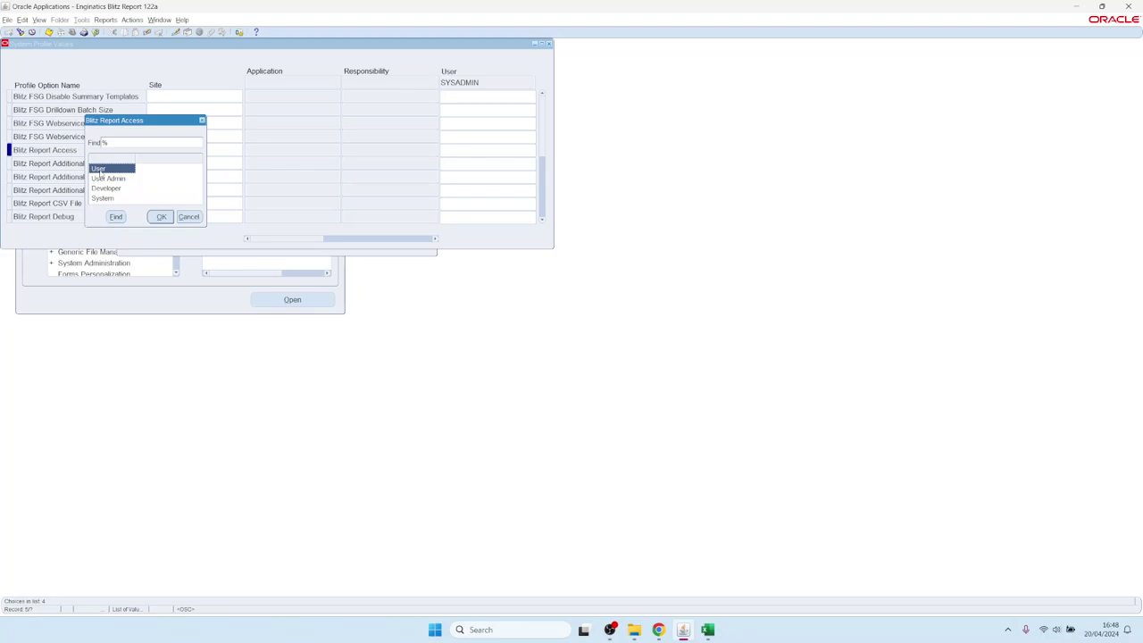
pyautogui.click(114, 181)
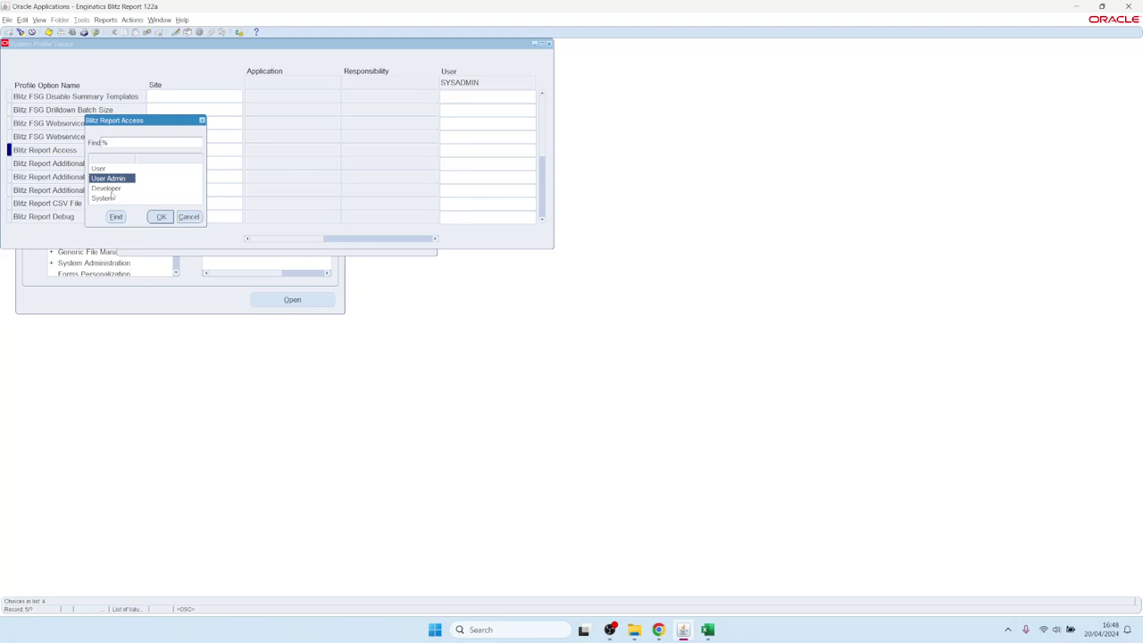
pyautogui.click(114, 191)
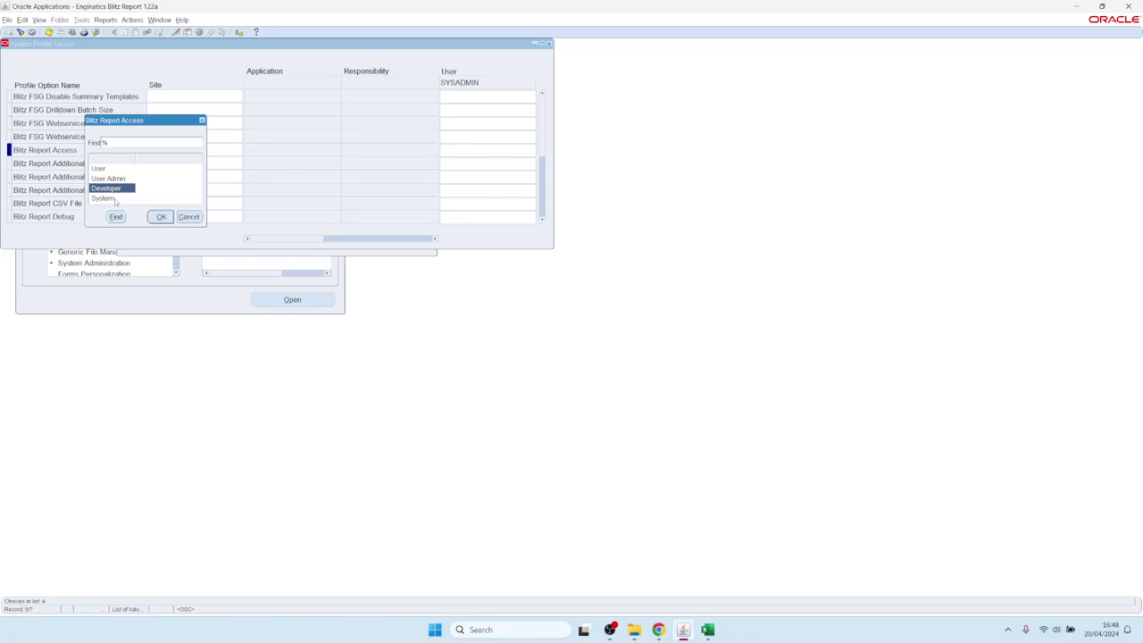
pyautogui.click(116, 198)
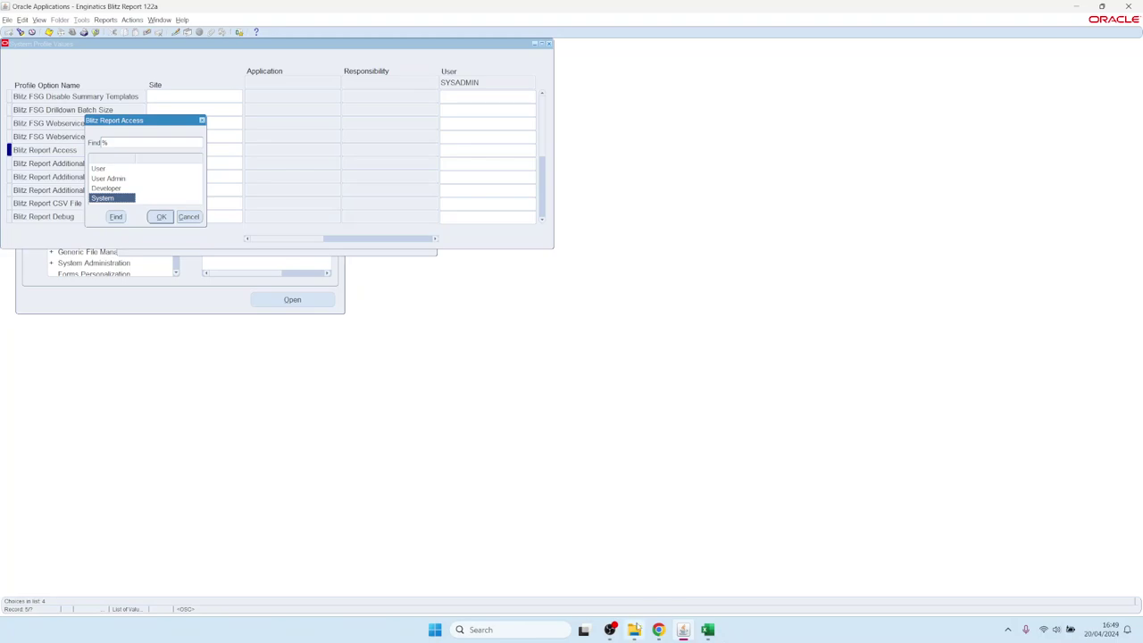
# Switch to Chrome and open the Profile options section of the Blitz Report Developer Guide on the Enginatics website.
pyautogui.moveTo(658, 630)
pyautogui.click(658, 576)
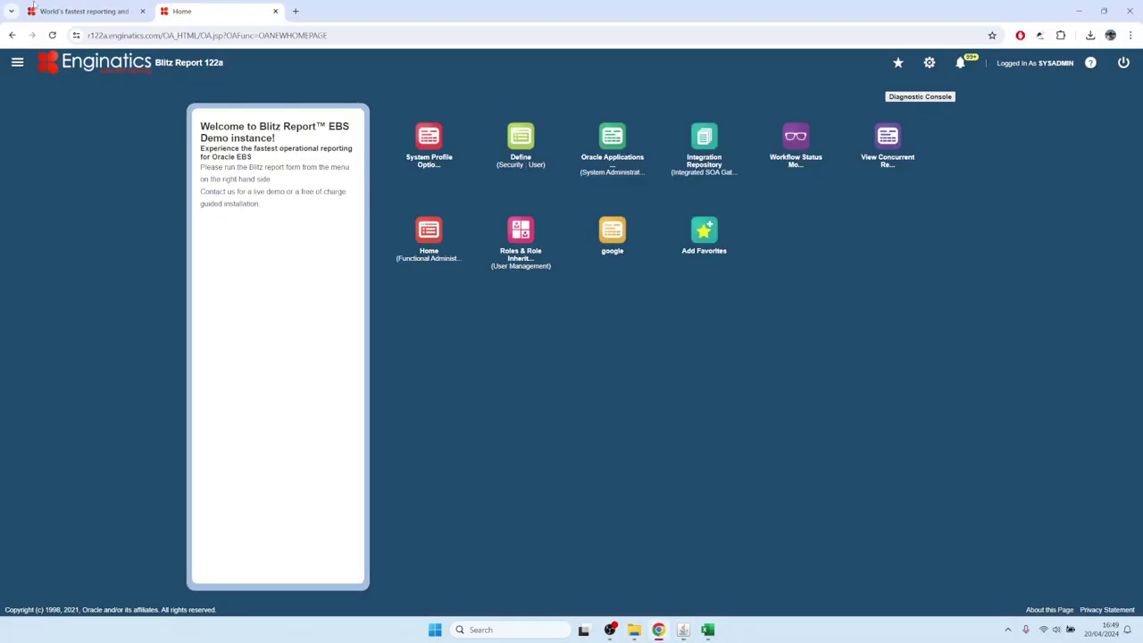
pyautogui.click(80, 11)
pyautogui.moveTo(489, 89)
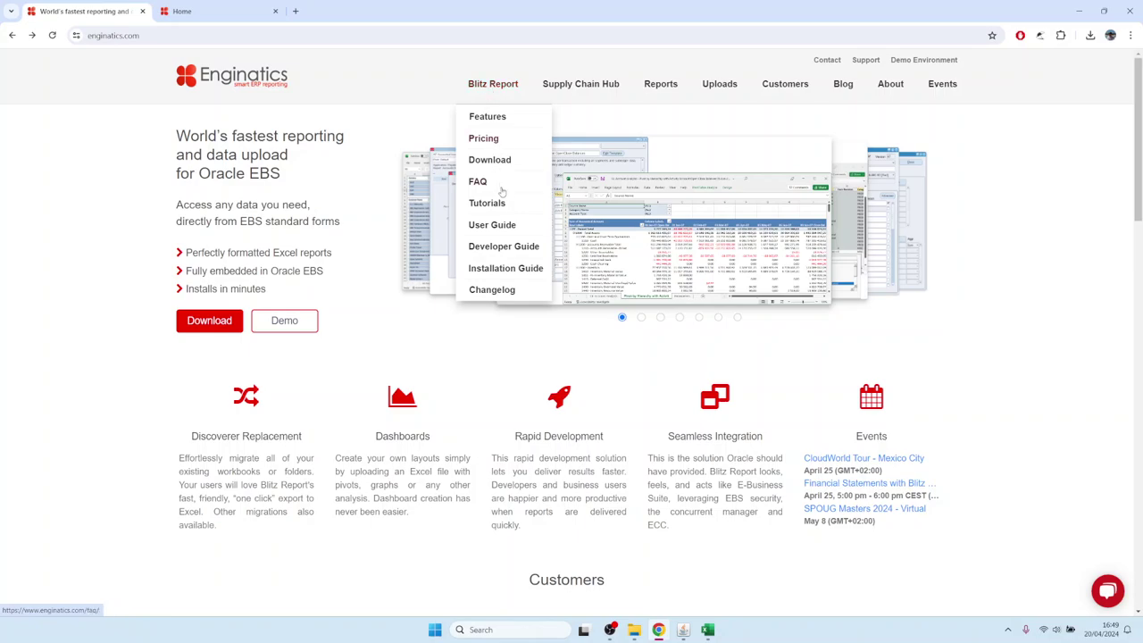
pyautogui.click(502, 249)
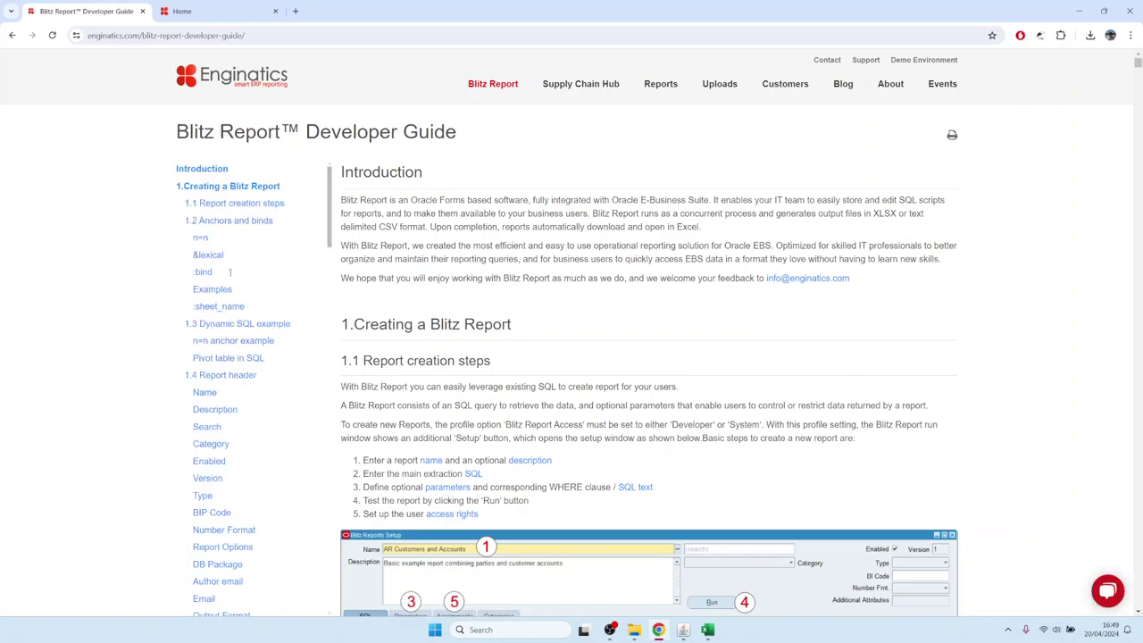
pyautogui.scroll(-15, 230, 268)
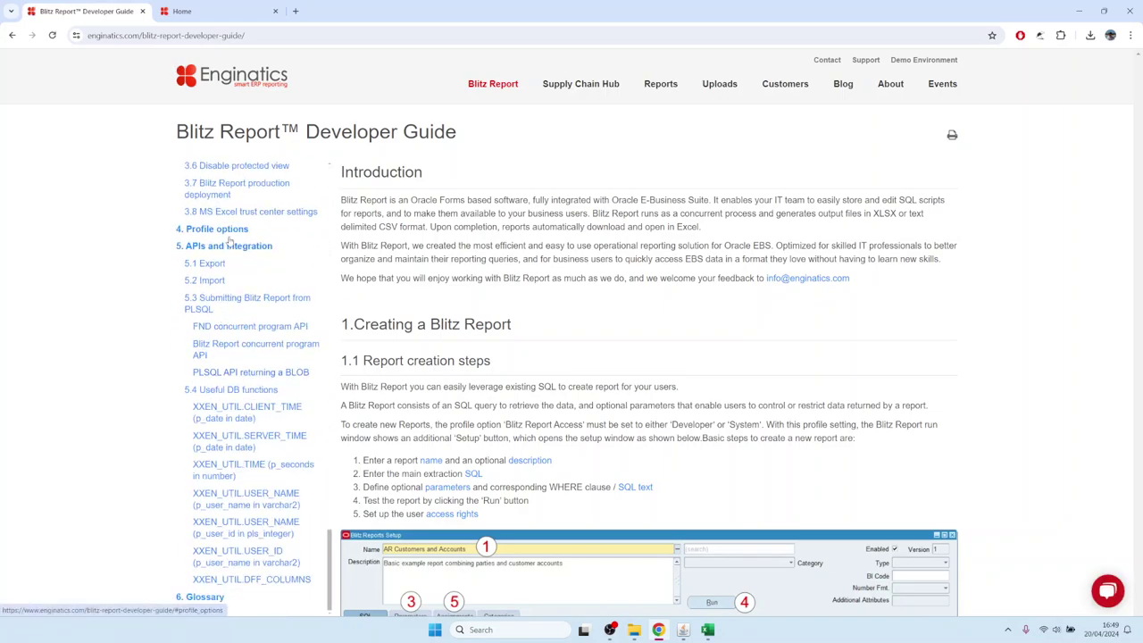
pyautogui.click(229, 234)
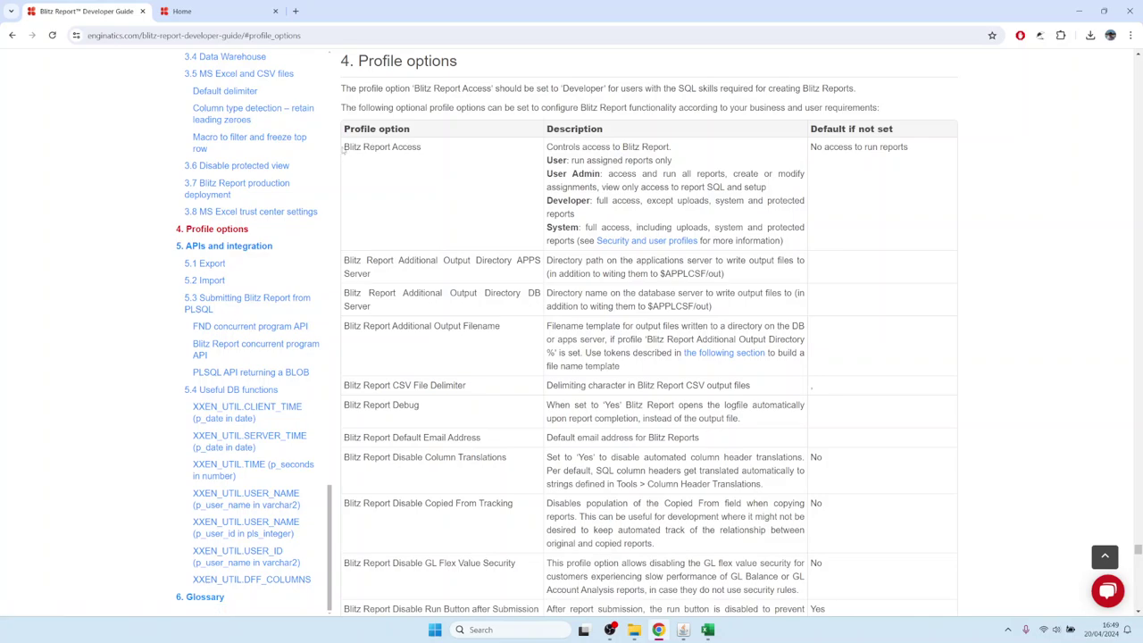
# Examine the description of the Blitz Report Access profile option and its access levels in the guide.
pyautogui.moveTo(347, 148); pyautogui.dragTo(433, 148)
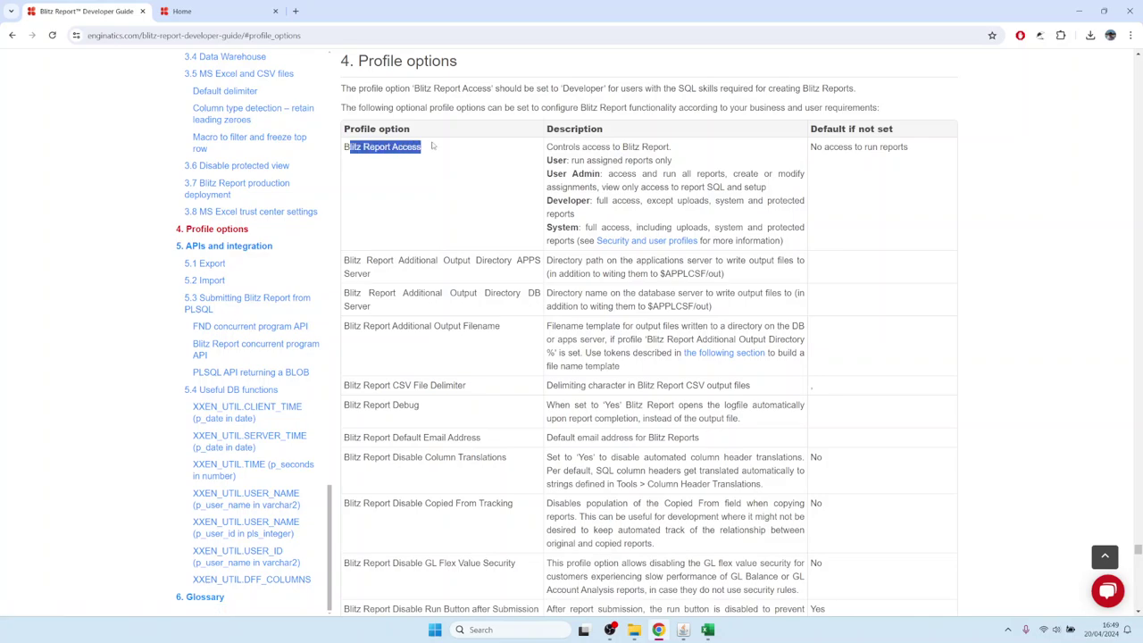
pyautogui.moveTo(547, 163); pyautogui.dragTo(668, 161)
pyautogui.click(574, 178)
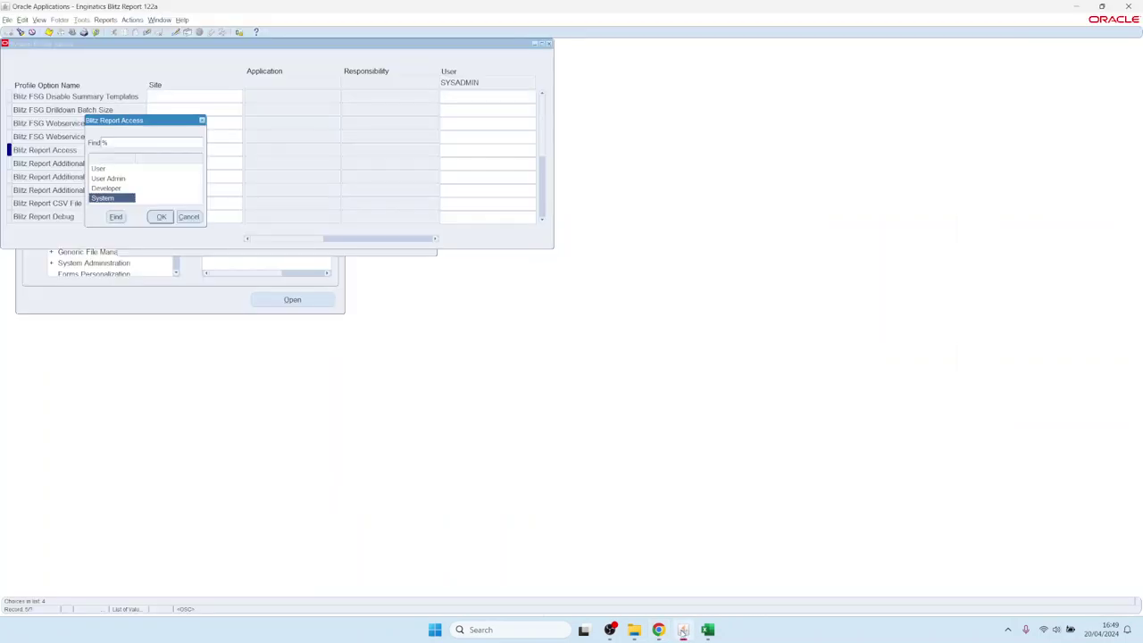
# Return to Oracle Applications, cancel the Blitz Report Access value selection and close the system profile values.
pyautogui.click(684, 630)
pyautogui.click(186, 218)
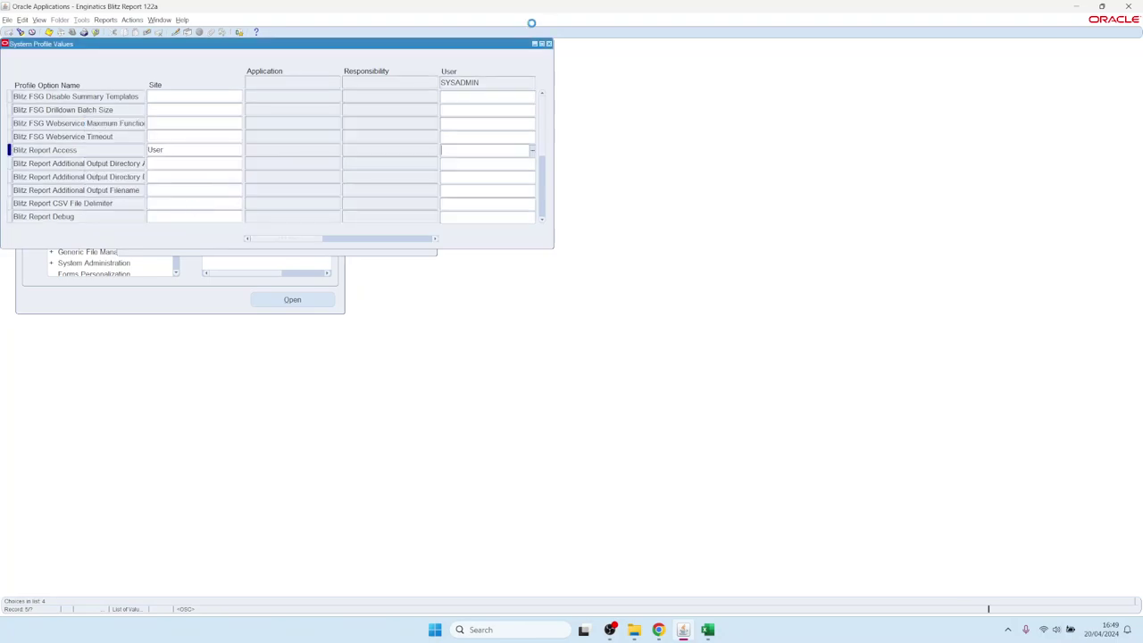
pyautogui.click(548, 43)
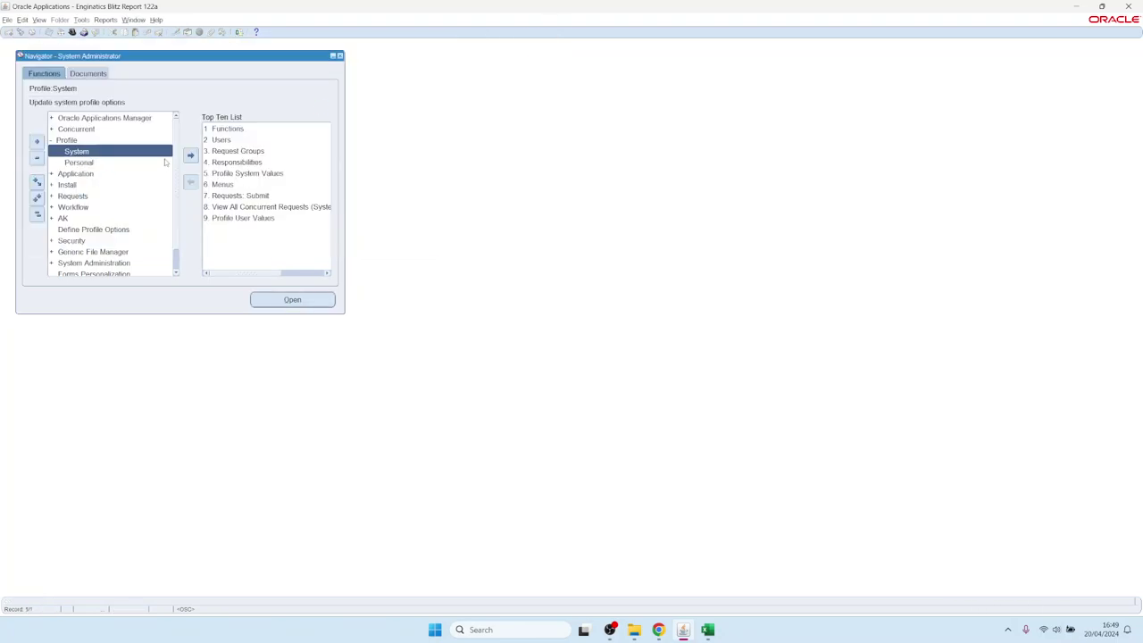
# Open the Blitz Report run window, examine its available controls for the current access level, and close it.
pyautogui.click(238, 32)
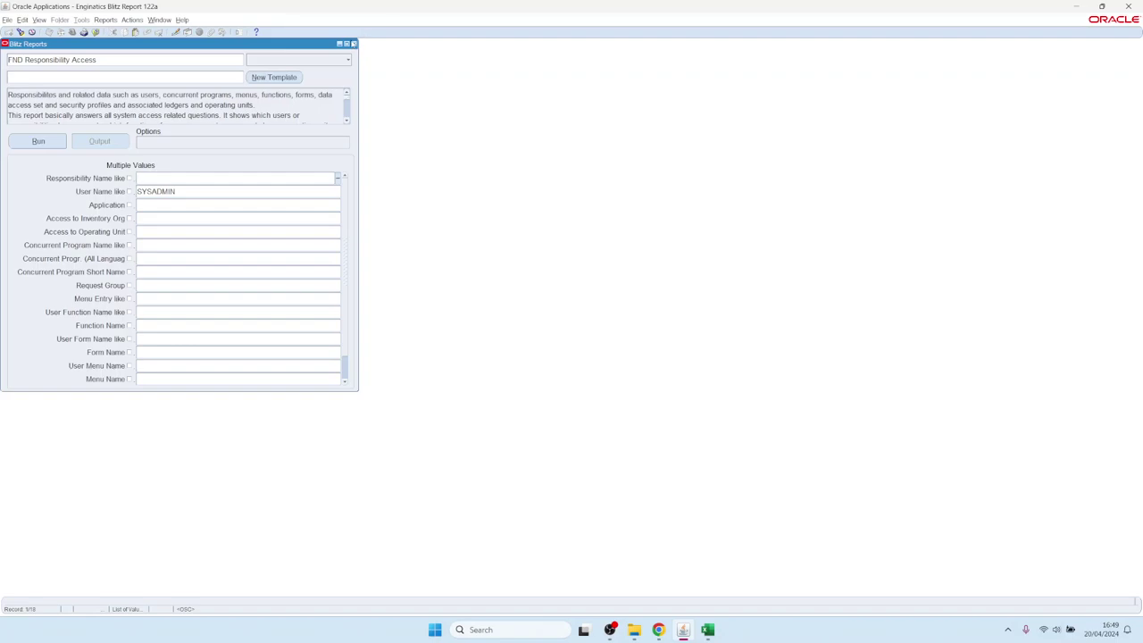
pyautogui.click(335, 61)
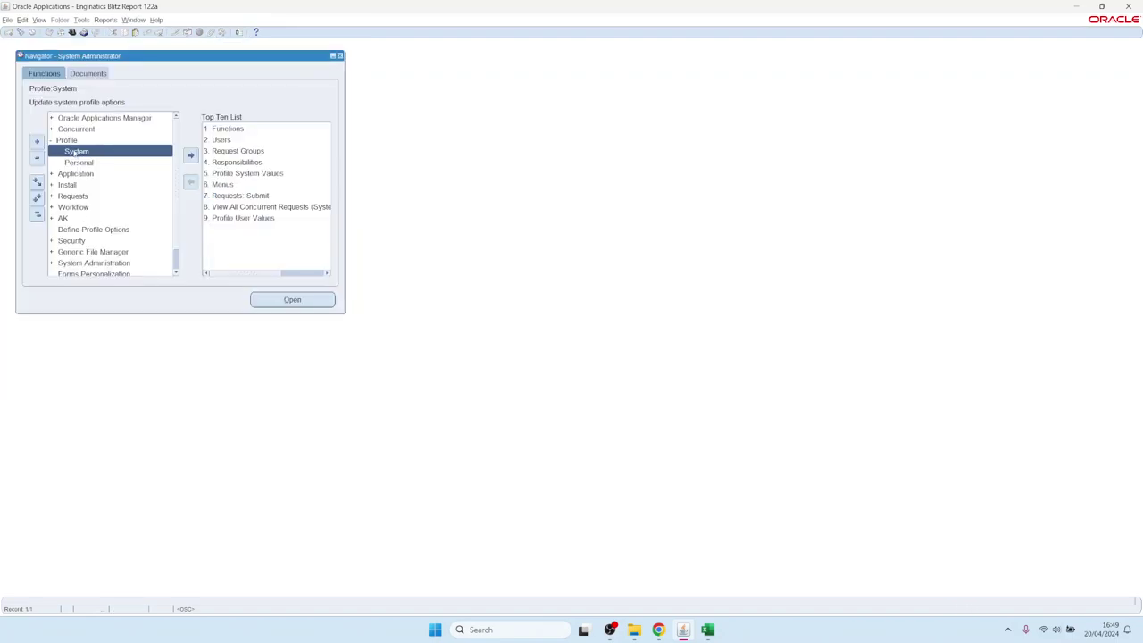
# Open the system profile values search and find the Blitz% profile options at site level and for user SYSADMIN.
pyautogui.click(77, 152)
pyautogui.doubleClick(76, 152)
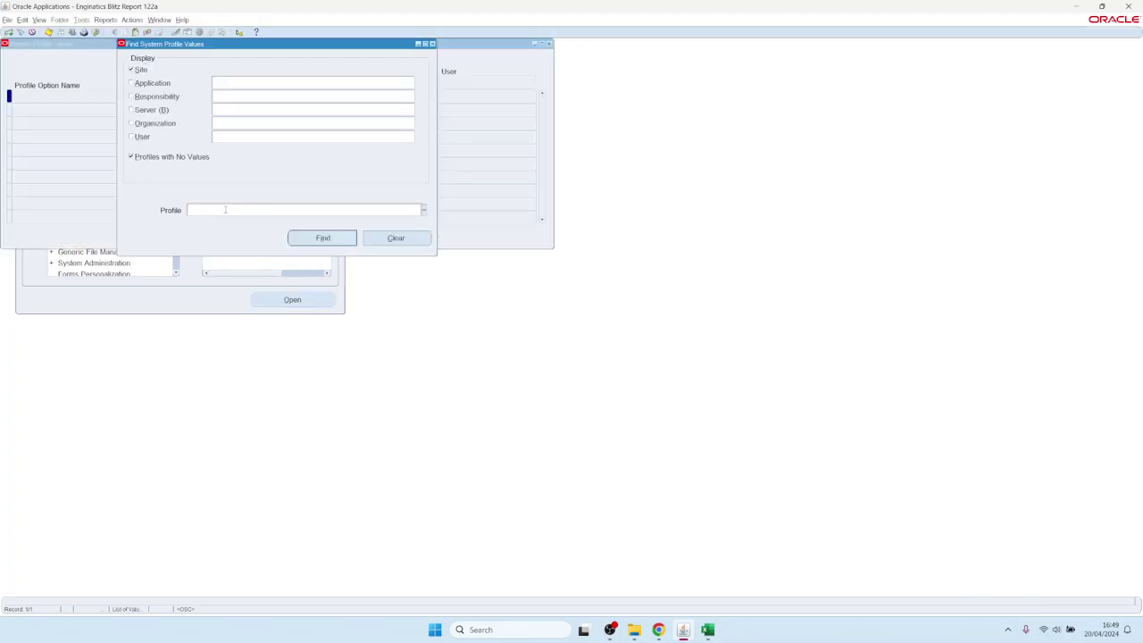
pyautogui.write('Blitz%')
pyautogui.click(235, 138)
pyautogui.write('SYSA')
pyautogui.press('Return')
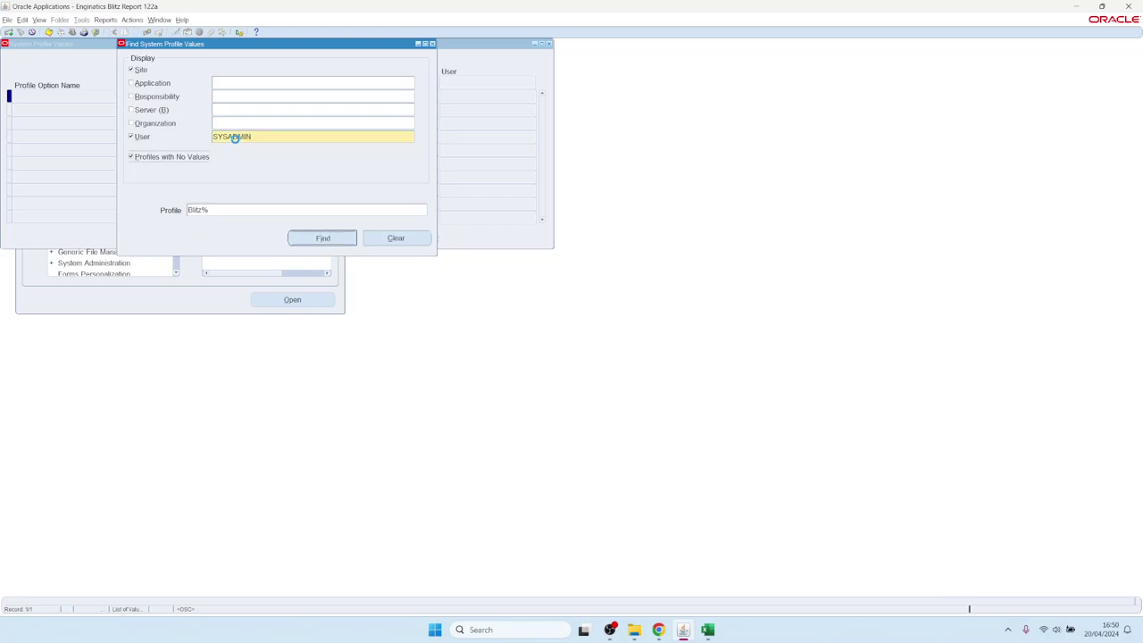
# Set the Blitz Report Access profile option to System for user SYSADMIN and save.
pyautogui.click(472, 148)
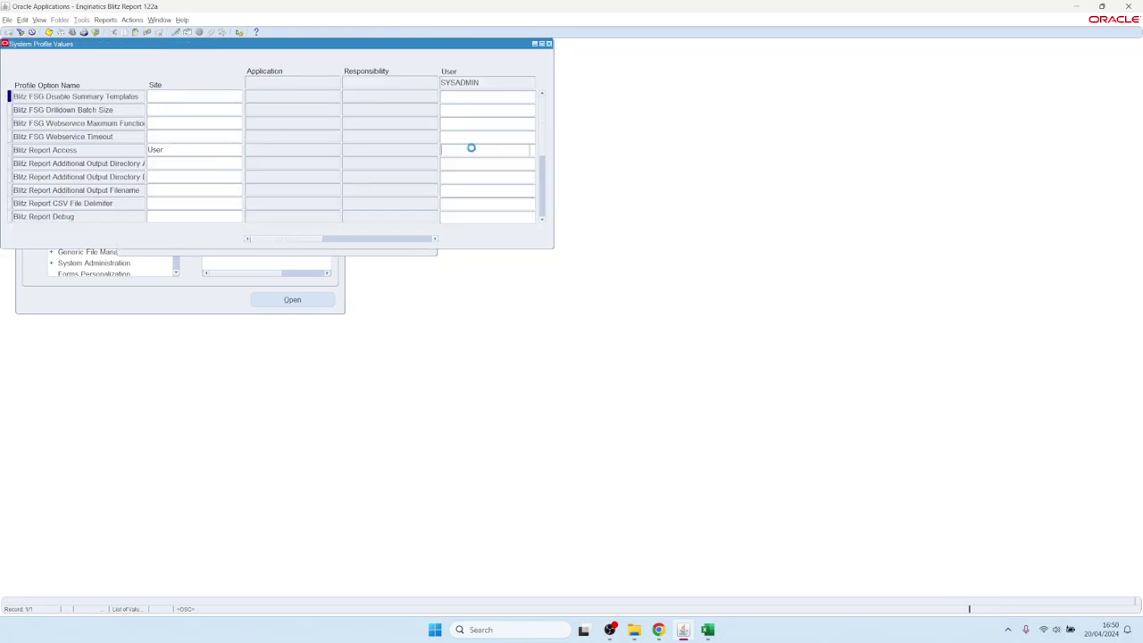
pyautogui.click(531, 150)
pyautogui.click(105, 198)
pyautogui.click(161, 216)
pyautogui.hotkey('ctrl', 's')
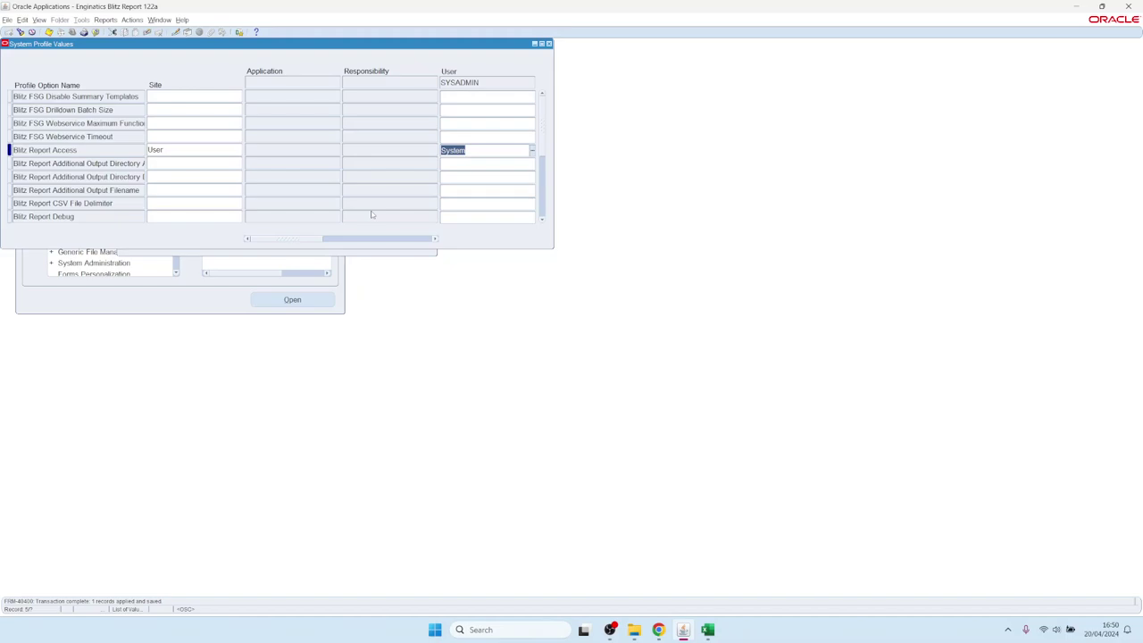
# Close the system profile values and reselect the System Administrator responsibility.
pyautogui.press('F4')
pyautogui.hotkey('alt', 'f')
pyautogui.press('Escape')
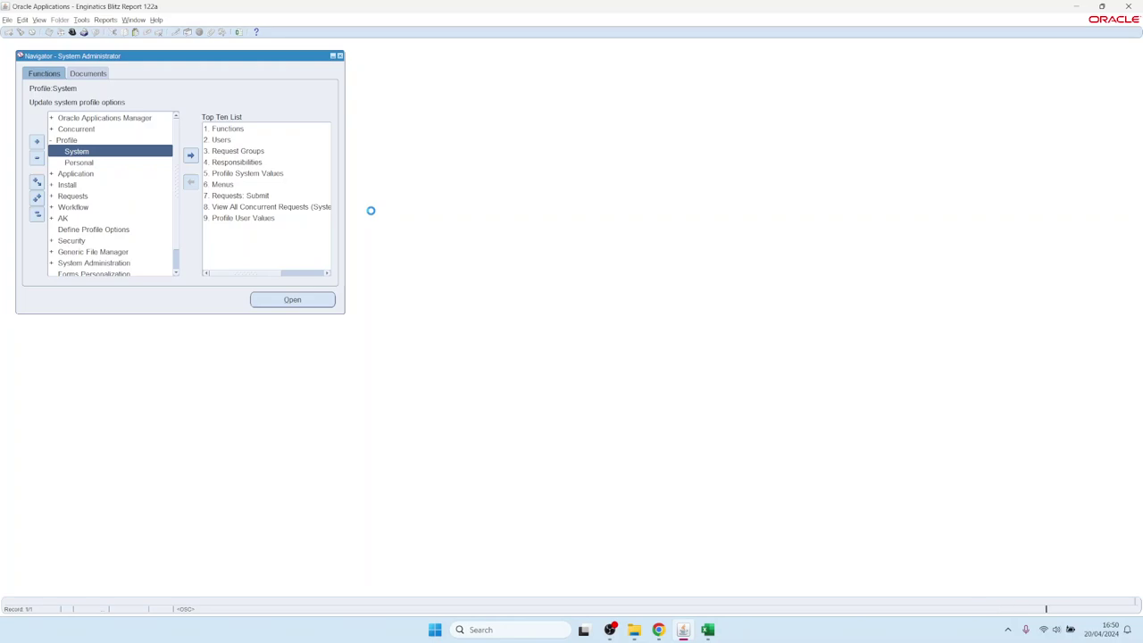
pyautogui.hotkey('alt', 'f')
pyautogui.write('ws%')
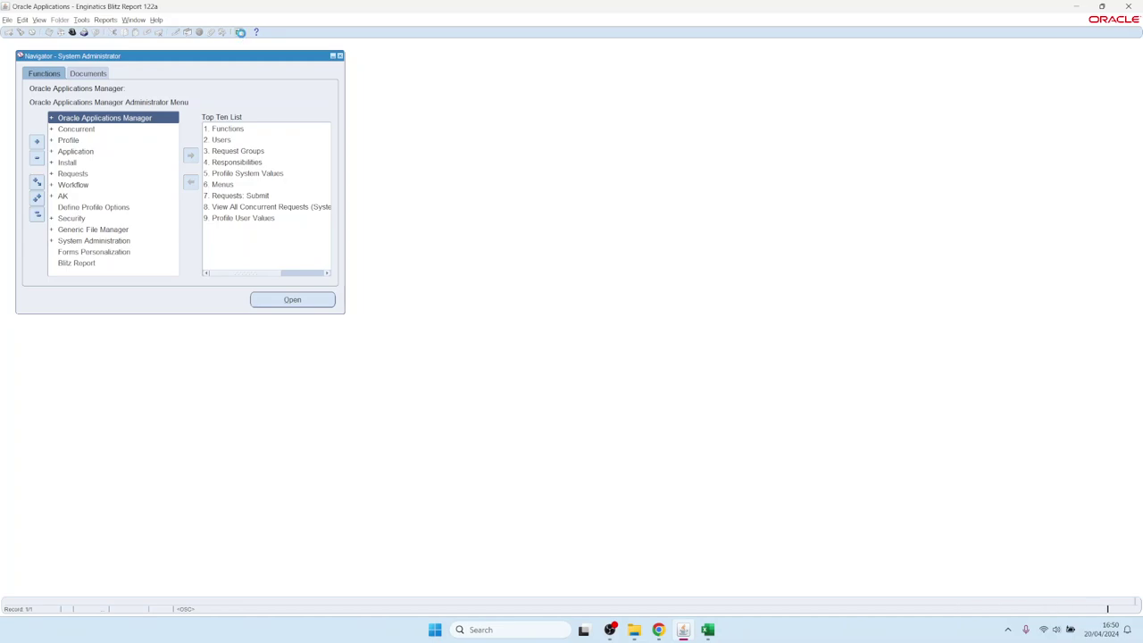
# Open Blitz Report and the GL Balance report setup to examine its SQL, parameters and assignments.
pyautogui.click(240, 32)
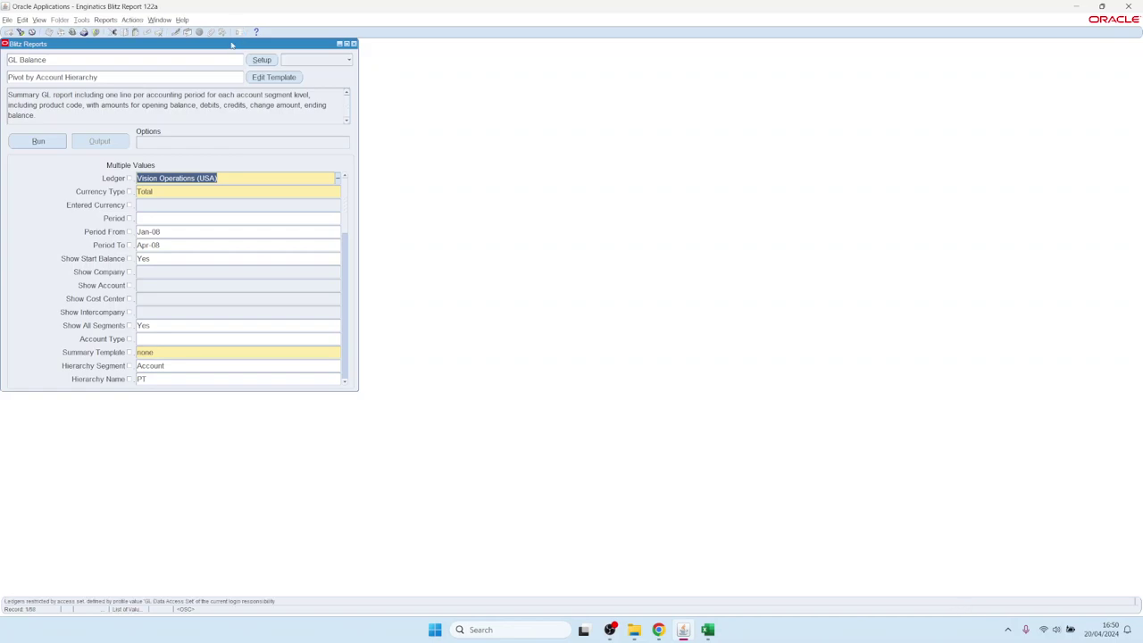
pyautogui.click(262, 61)
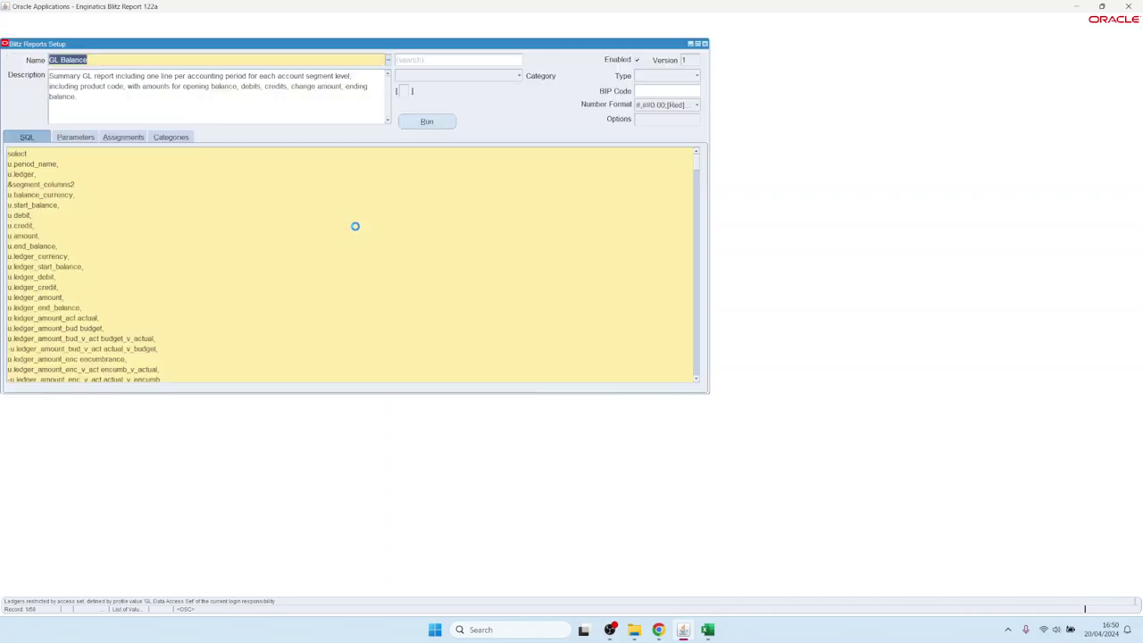
pyautogui.click(204, 235)
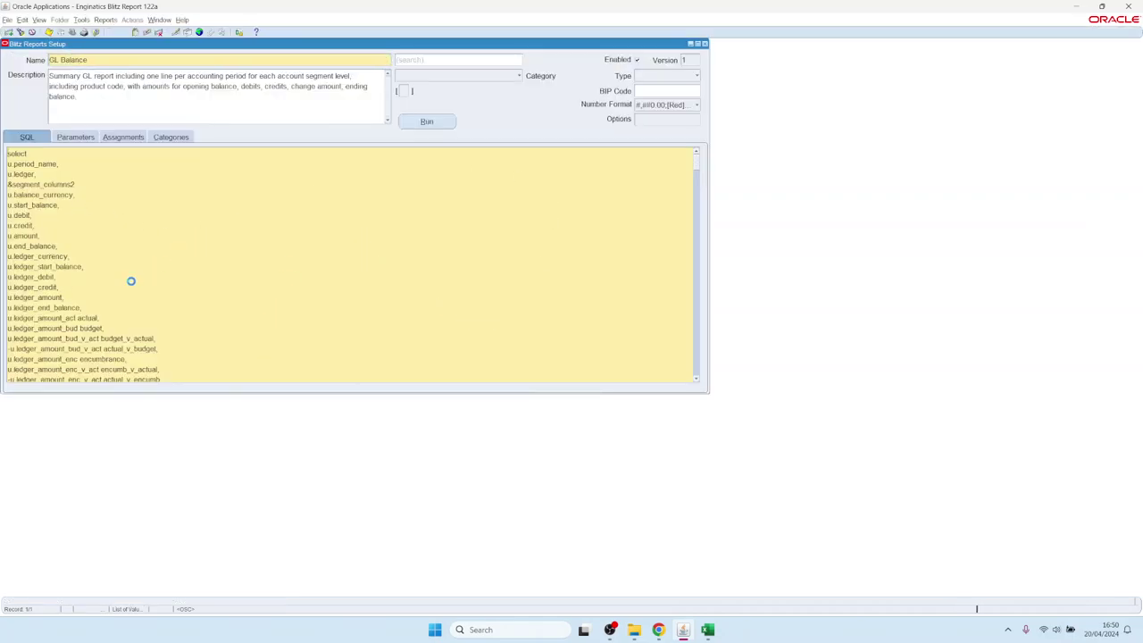
pyautogui.hotkey('ctrl', 'a')
pyautogui.click(81, 138)
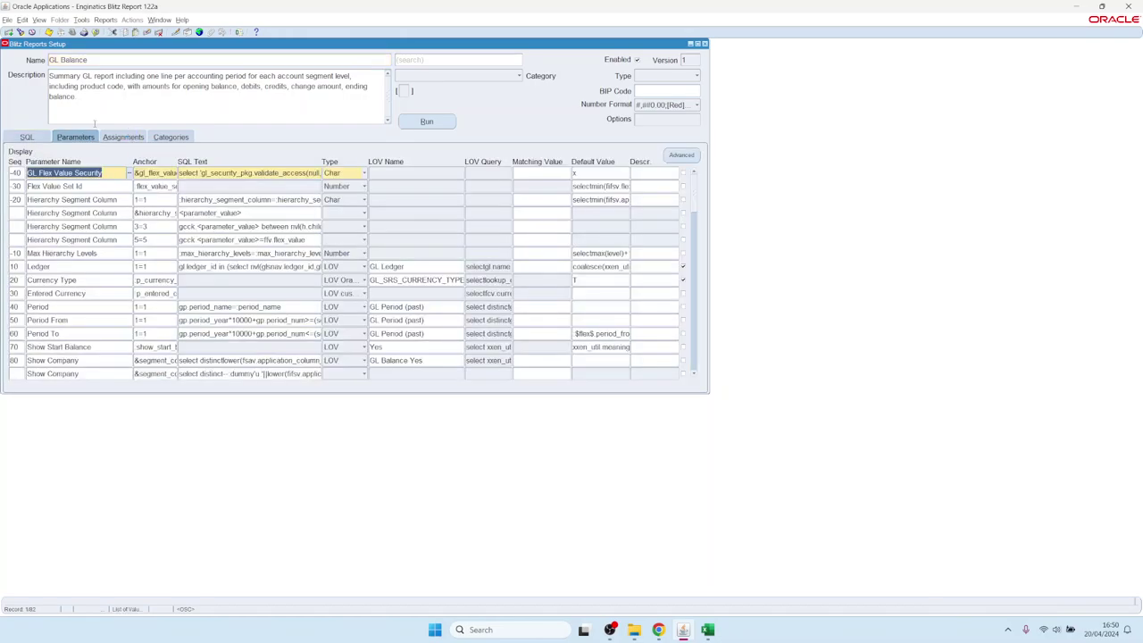
pyautogui.click(122, 137)
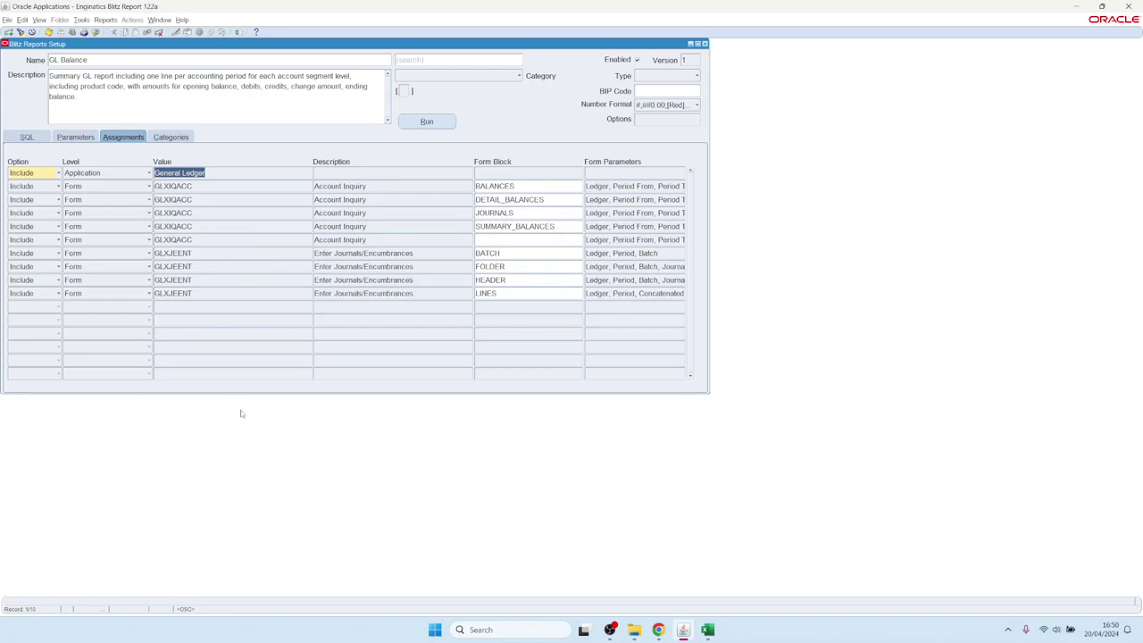
# Start a new Include assignment for GL Balance and examine the available assignment levels without choosing one.
pyautogui.click(101, 62)
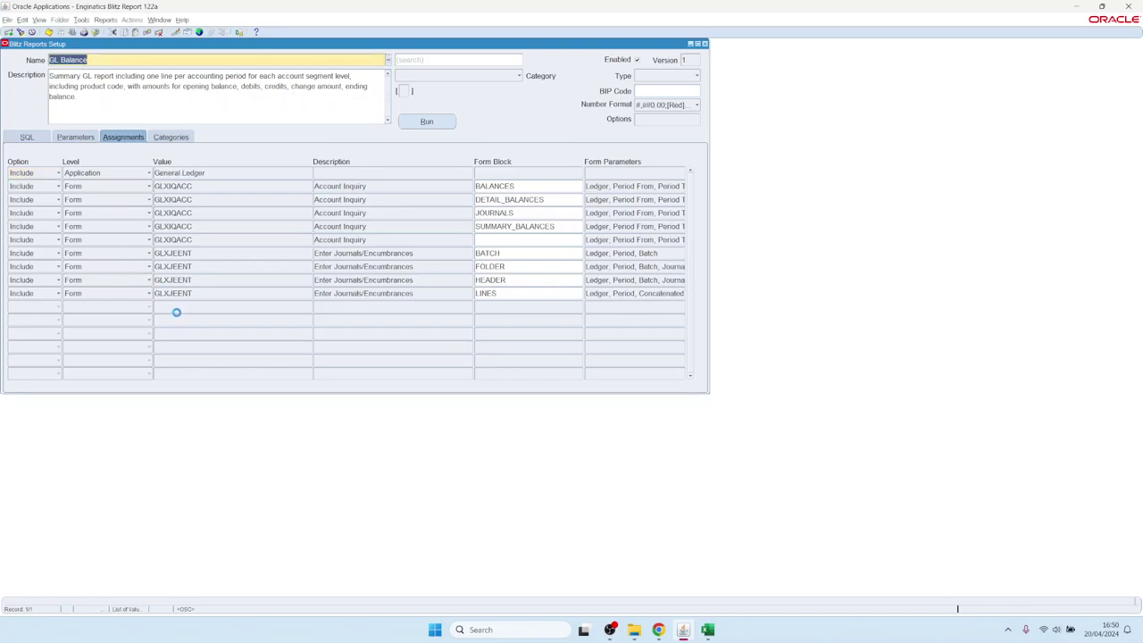
pyautogui.click(128, 306)
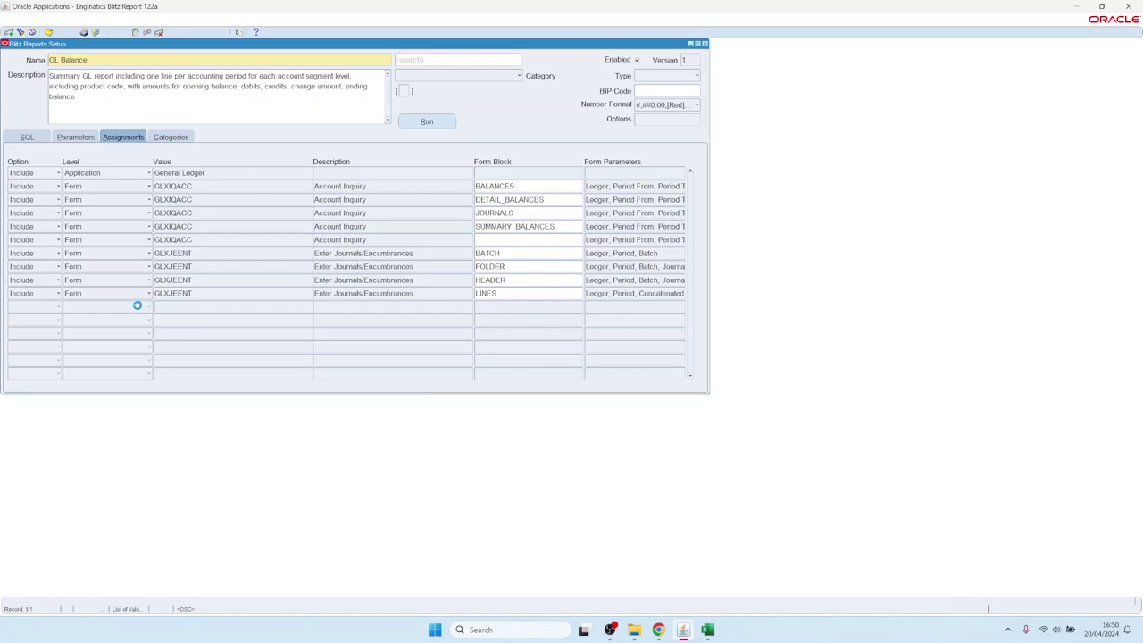
pyautogui.click(138, 305)
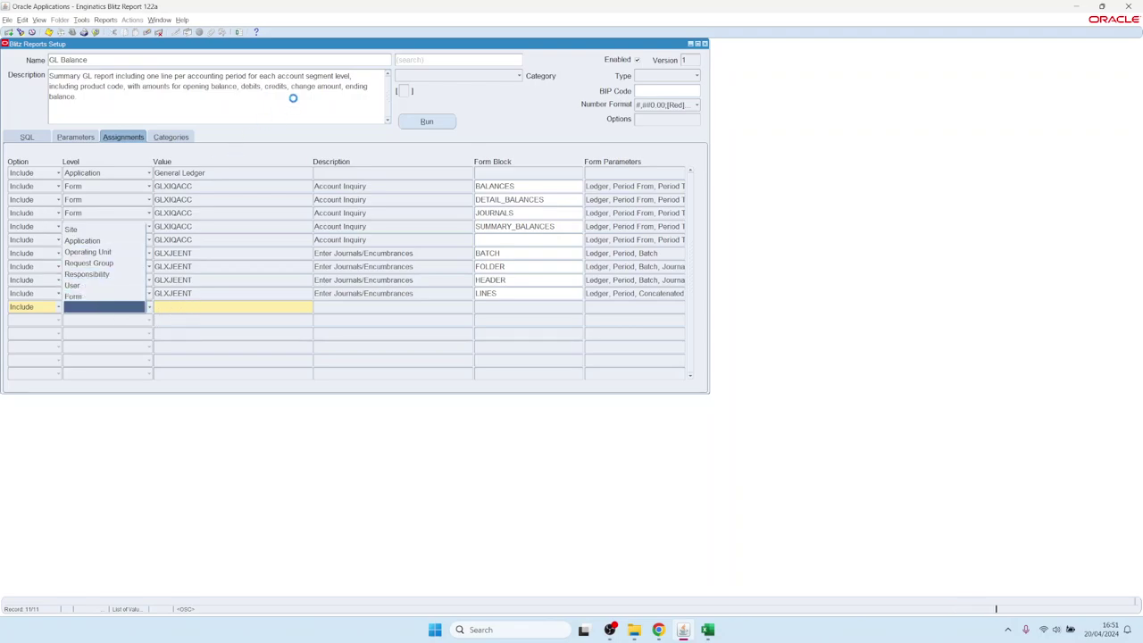
pyautogui.press('Escape')
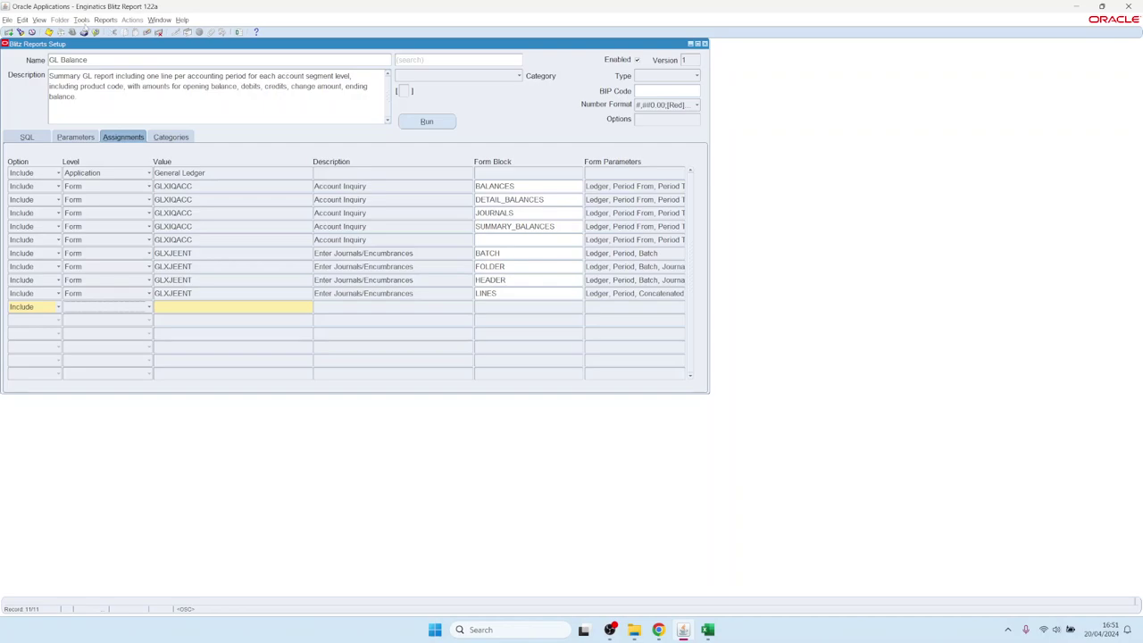
# Open the license key details, examine the maximum users, and view the active users list in its Excel output.
pyautogui.click(82, 19)
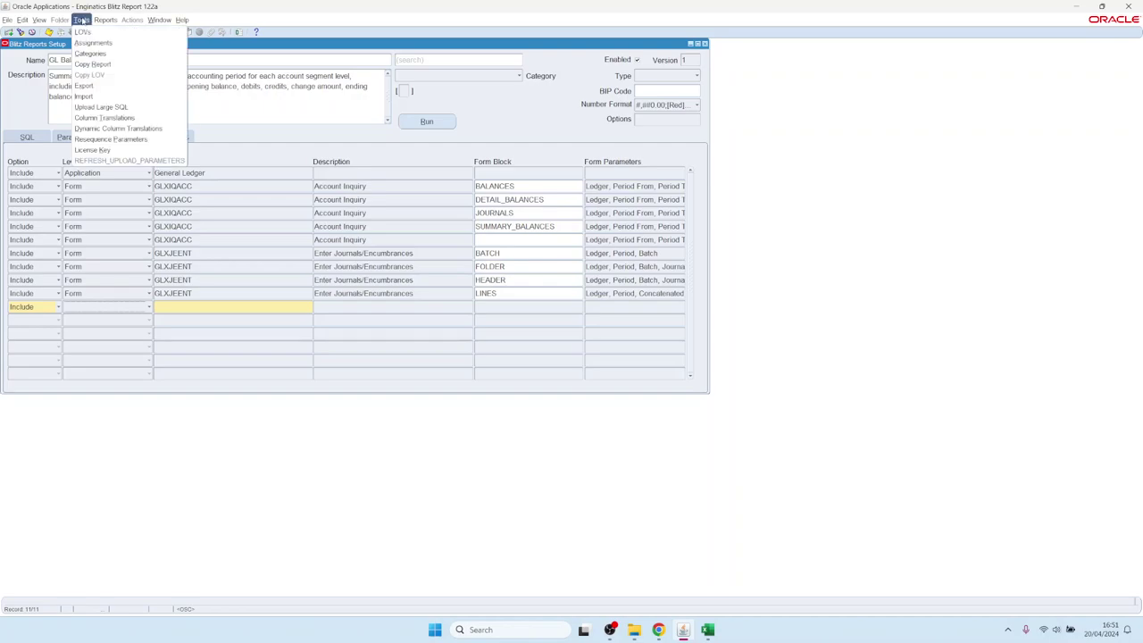
pyautogui.click(106, 150)
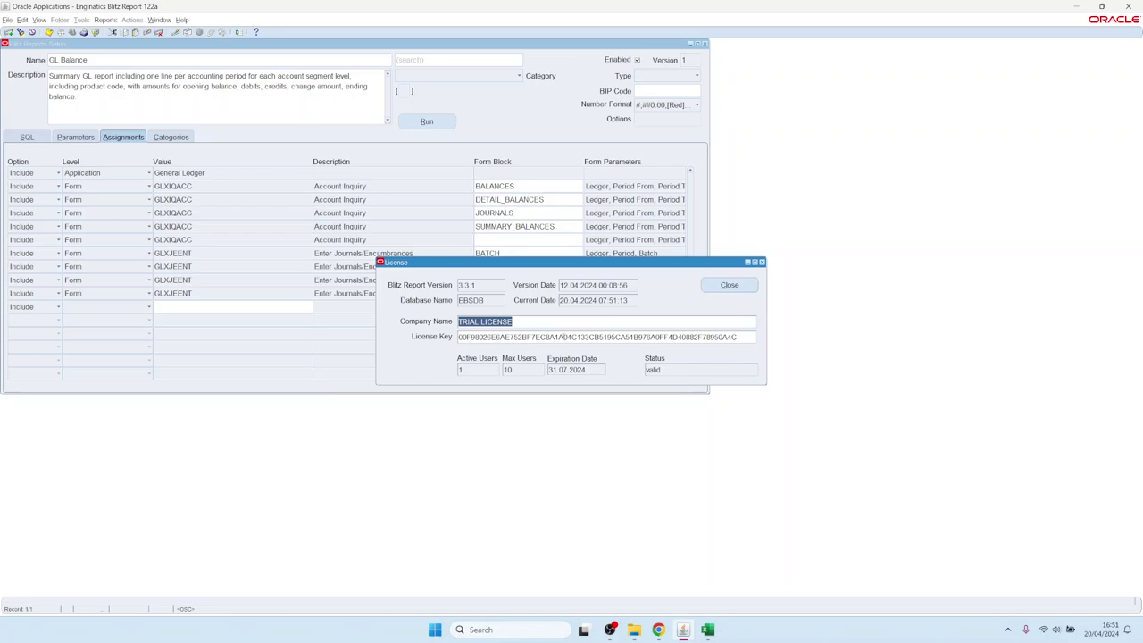
pyautogui.click(510, 368)
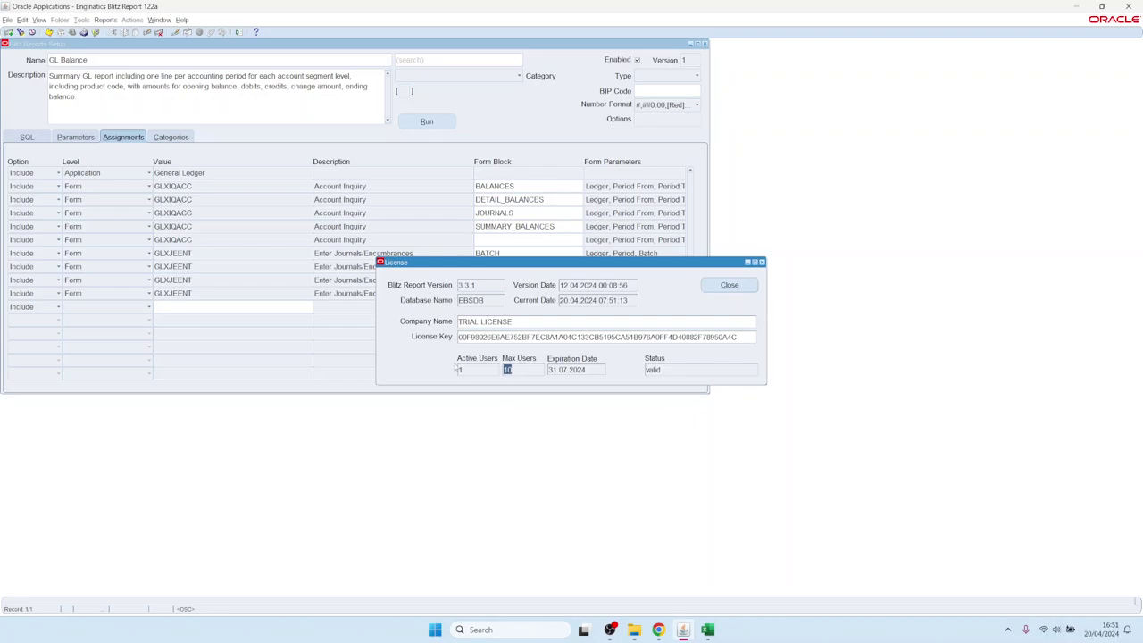
pyautogui.click(474, 368)
pyautogui.doubleClick(461, 369)
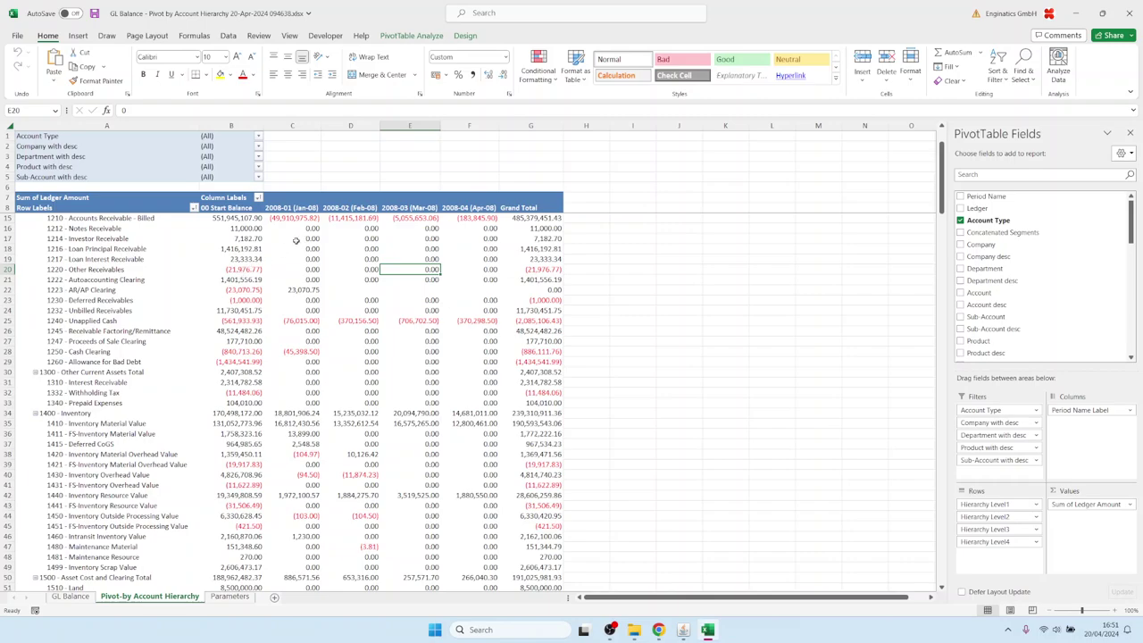
pyautogui.click(61, 146)
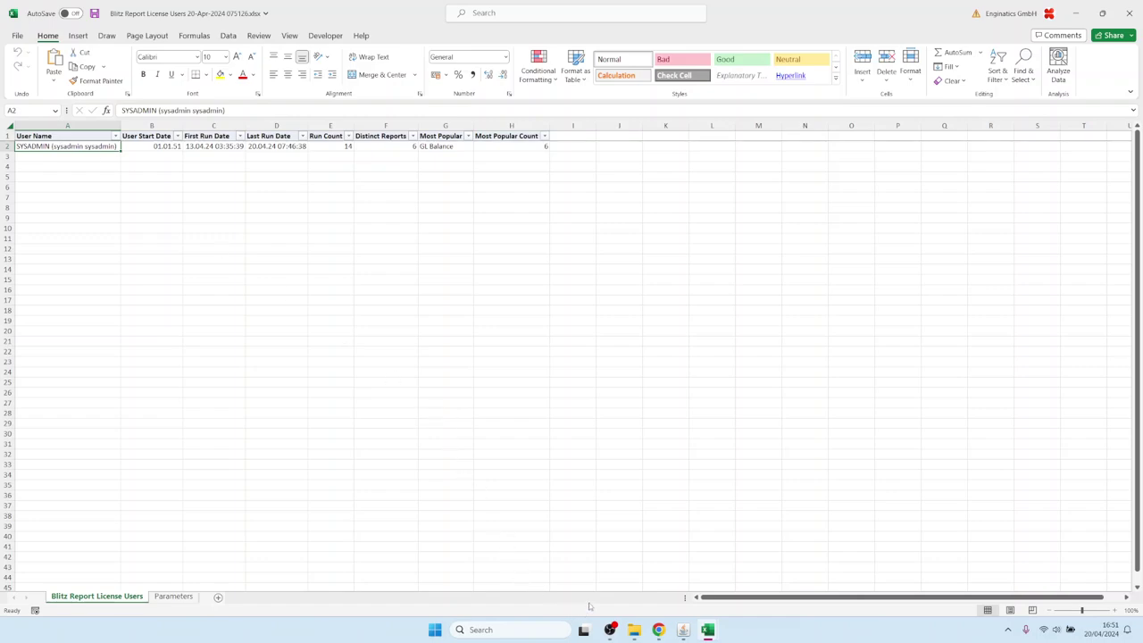
# Switch back to Oracle Applications and close the License and Blitz Reports Setup windows.
pyautogui.moveTo(689, 628)
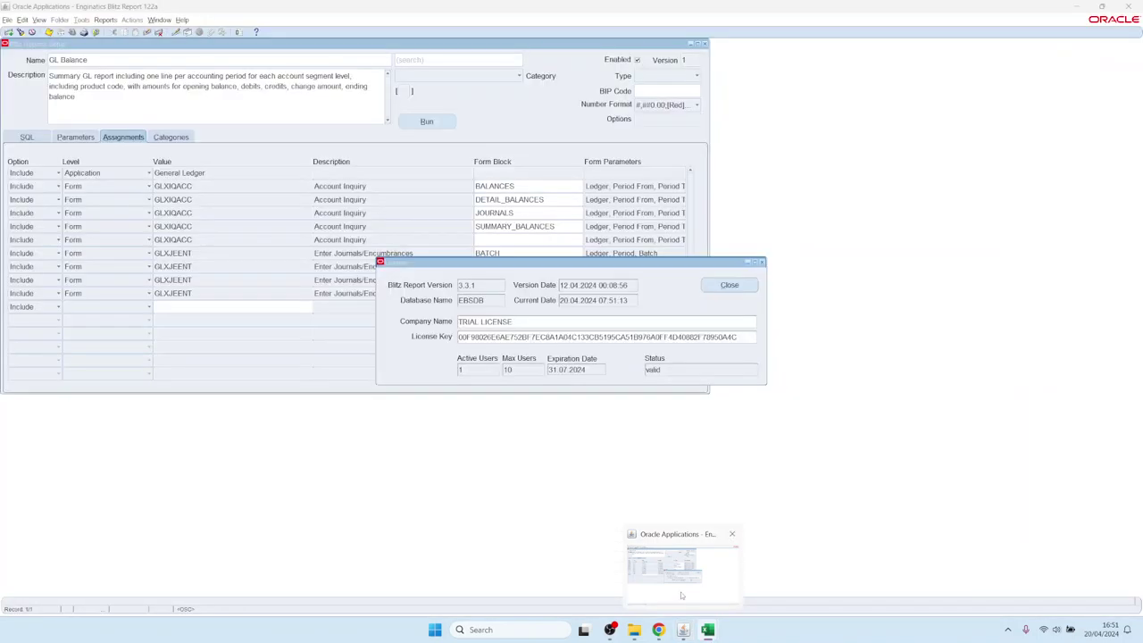
pyautogui.click(684, 597)
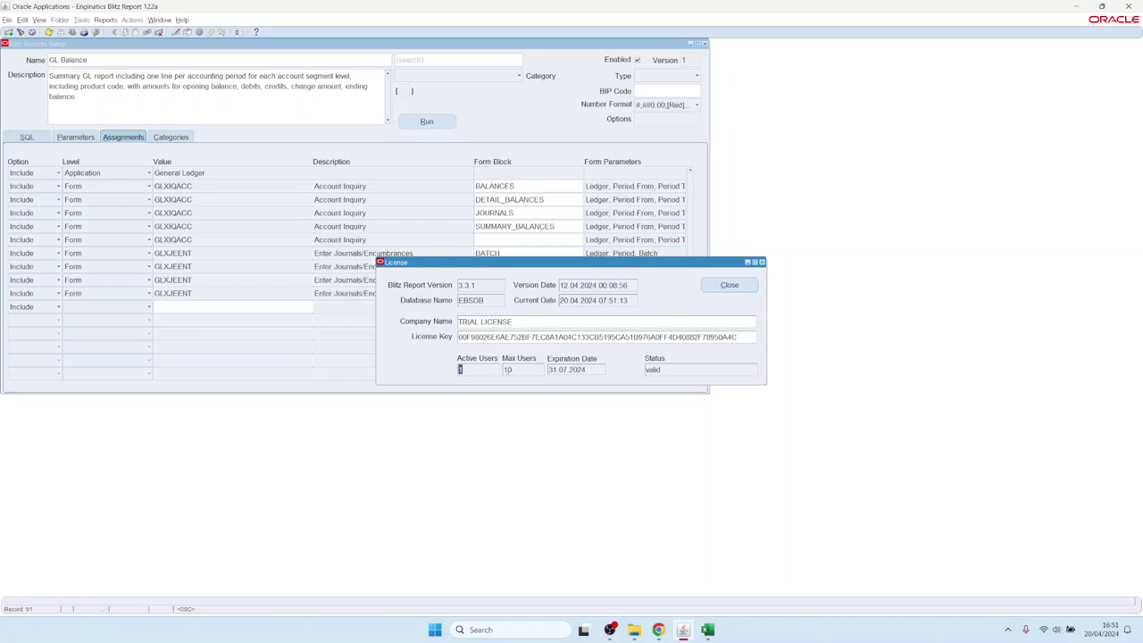
pyautogui.click(731, 285)
pyautogui.click(705, 44)
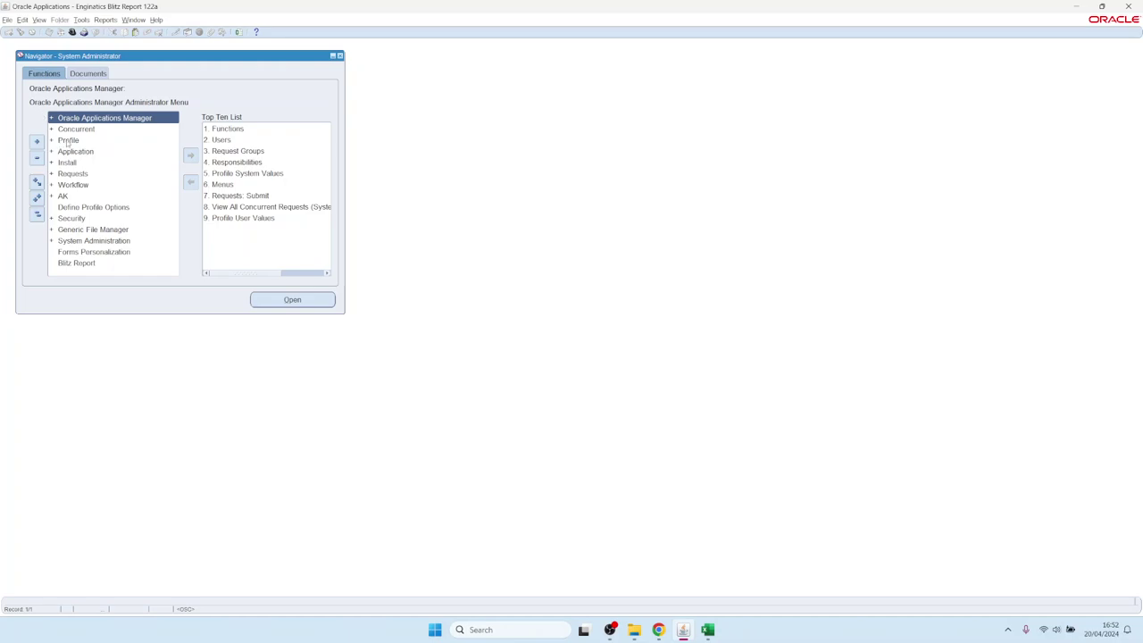
# Open the system profile values search from the Profile functions and find the Blitz% profile options at site level.
pyautogui.click(68, 140)
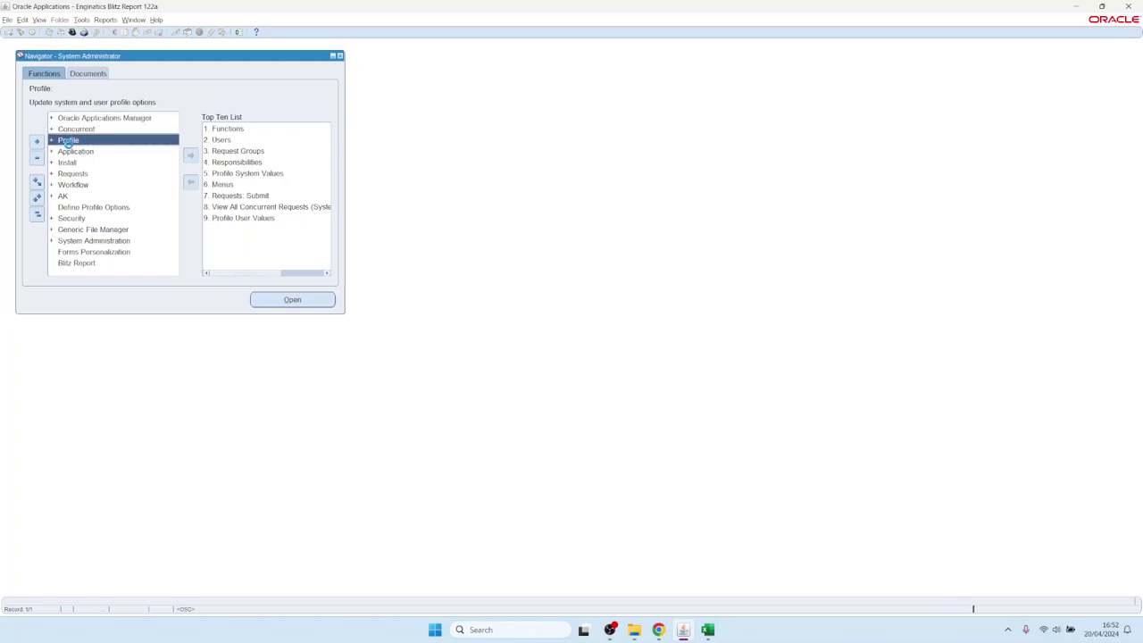
pyautogui.doubleClick(68, 142)
pyautogui.doubleClick(75, 151)
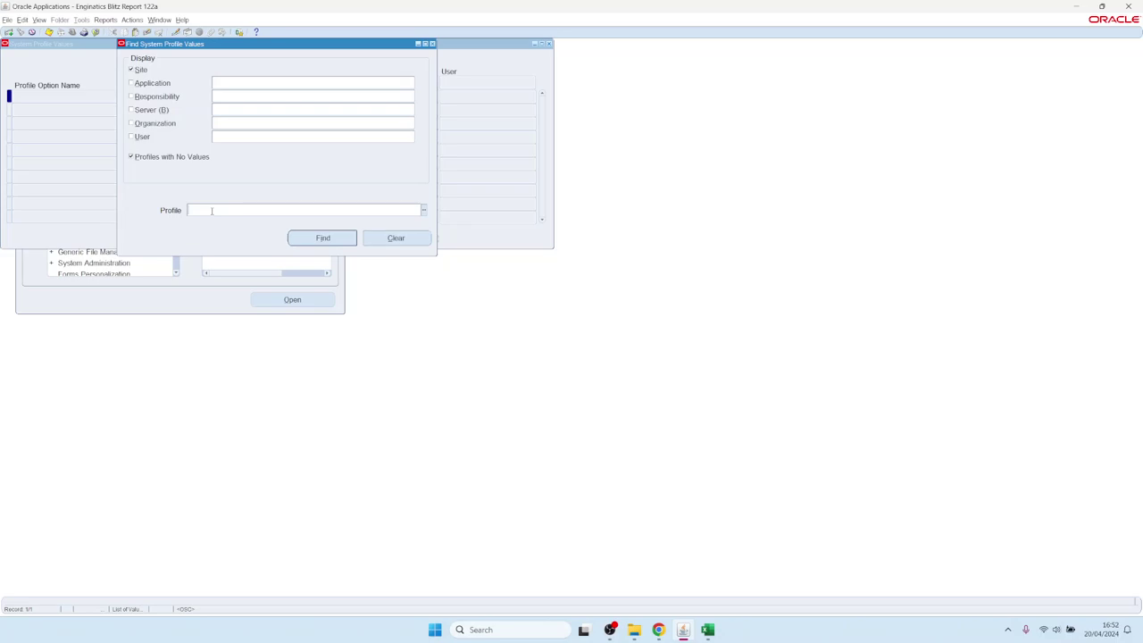
pyautogui.write('Blitz%')
pyautogui.press('Tab')
pyautogui.click(271, 138)
pyautogui.press('Return')
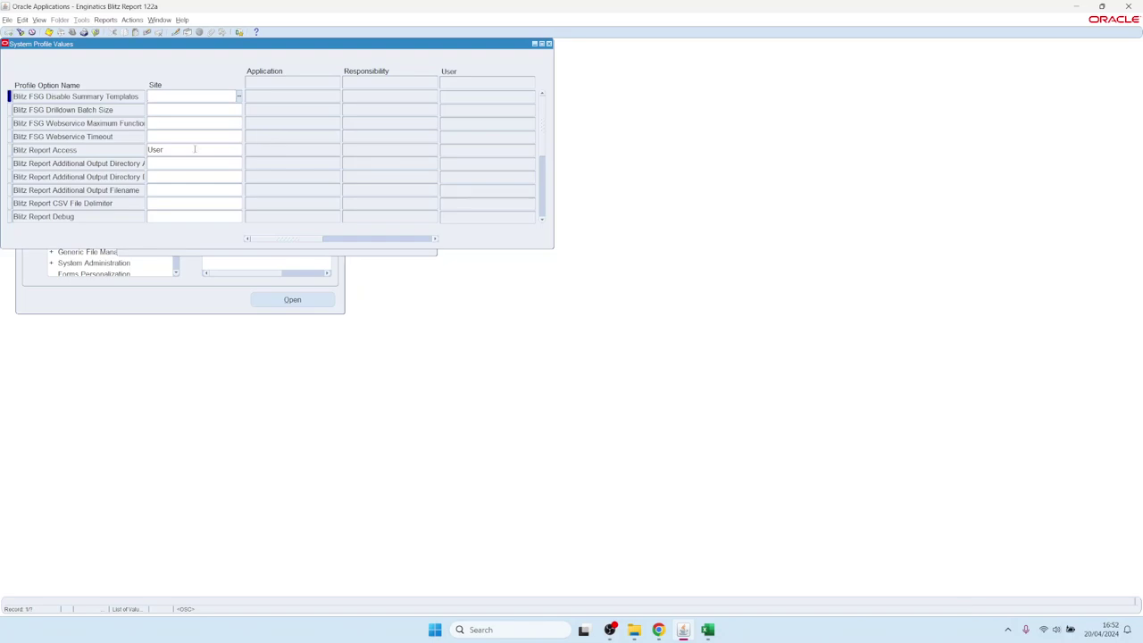
# Repeat the Blitz% profile option search with user SYSADMIN included.
pyautogui.click(21, 32)
pyautogui.click(249, 136)
pyautogui.write('SY')
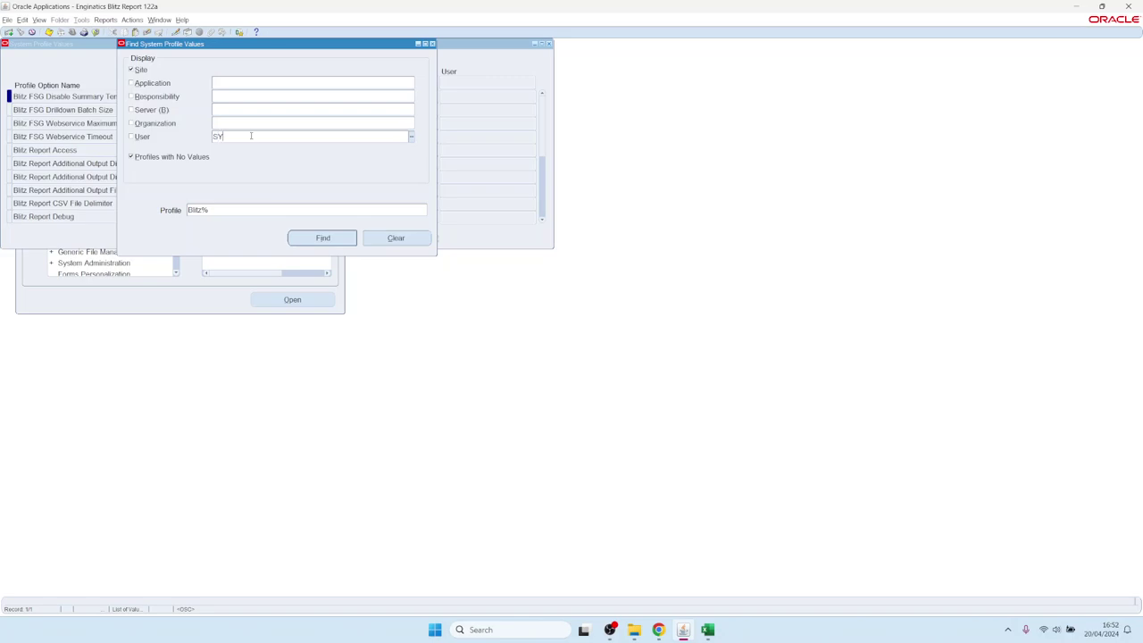
pyautogui.write('SDA')
pyautogui.press('Tab')
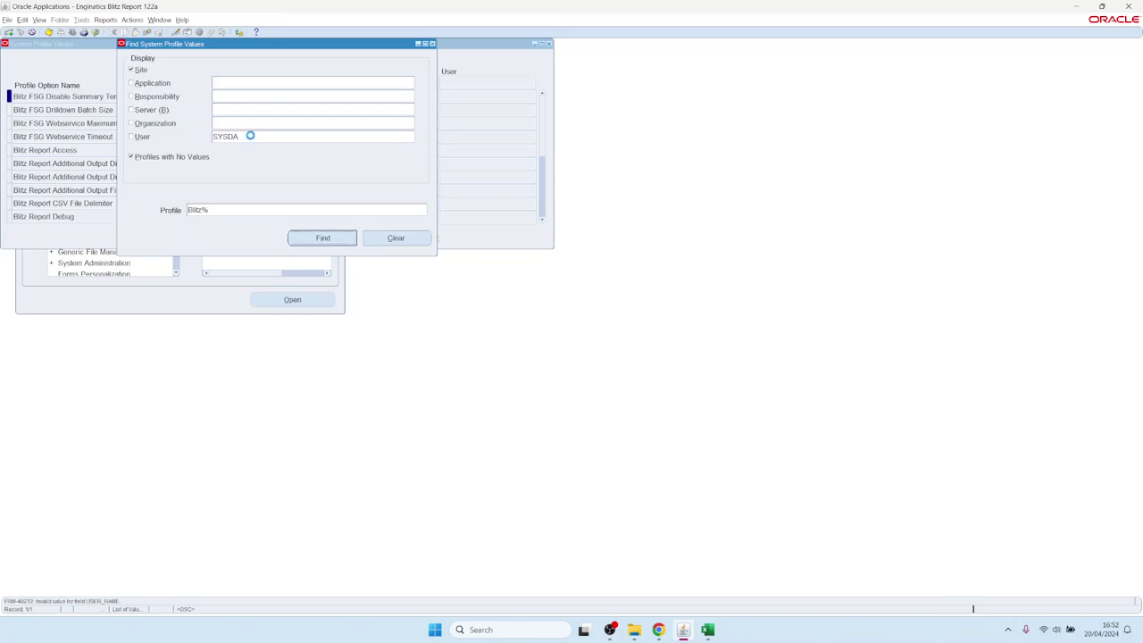
pyautogui.click(251, 137)
pyautogui.press('BackSpace')
pyautogui.press('BackSpace')
pyautogui.write('AD')
pyautogui.press('Return')
# Clear the Blitz Report Access values at user level for SYSADMIN and at site level, and save.
pyautogui.doubleClick(481, 153)
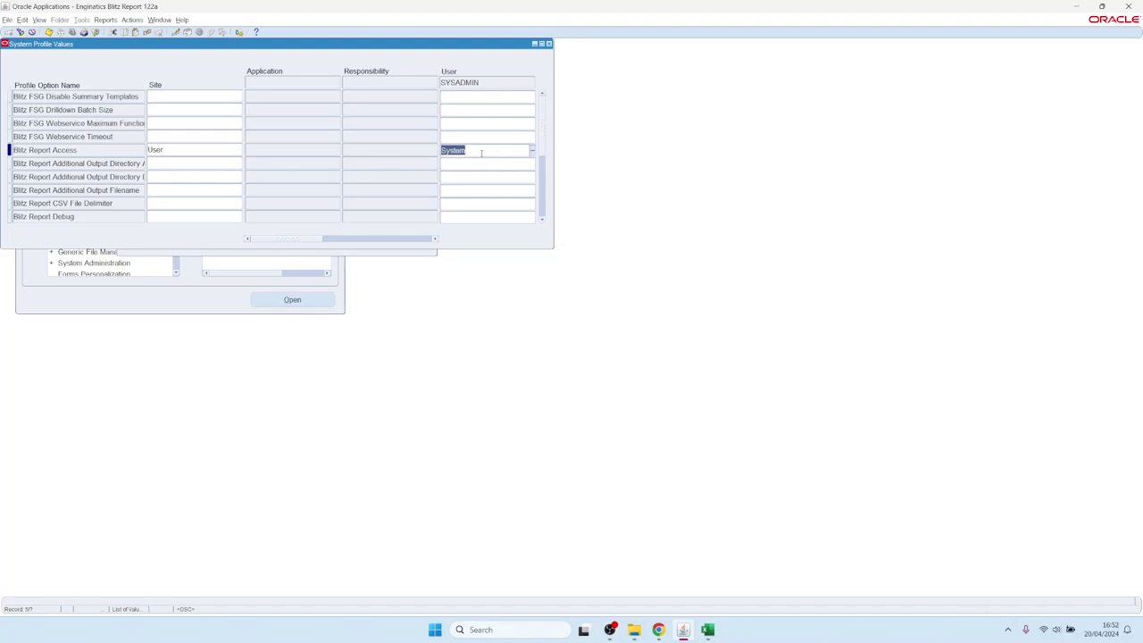
pyautogui.press('BackSpace')
pyautogui.click(175, 153)
pyautogui.doubleClick(173, 152)
pyautogui.press('BackSpace')
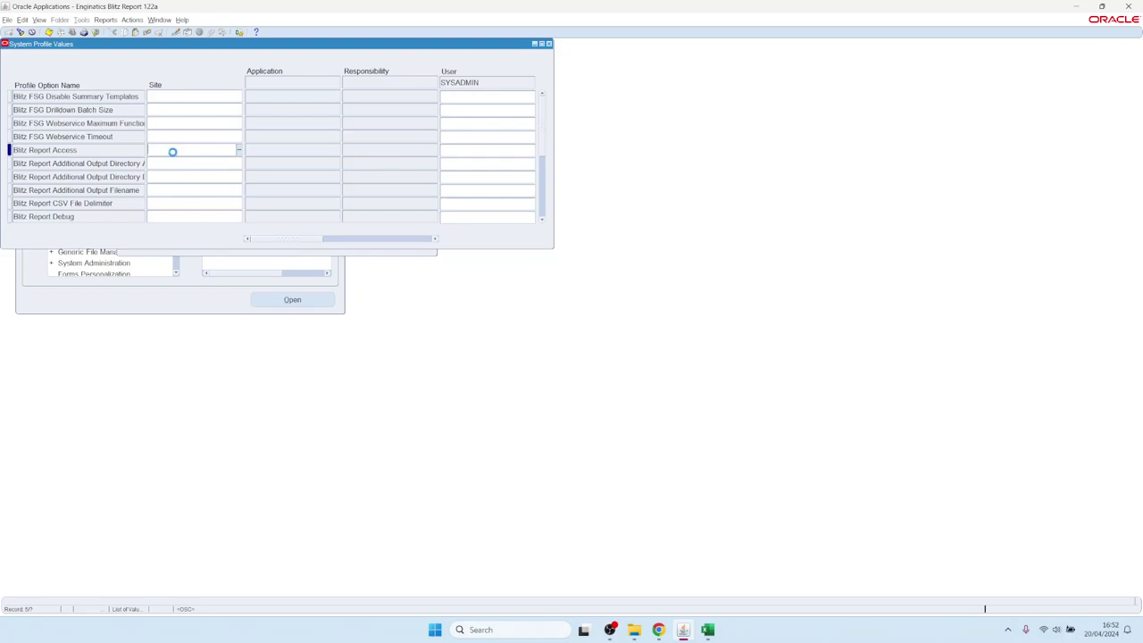
pyautogui.hotkey('ctrl', 's')
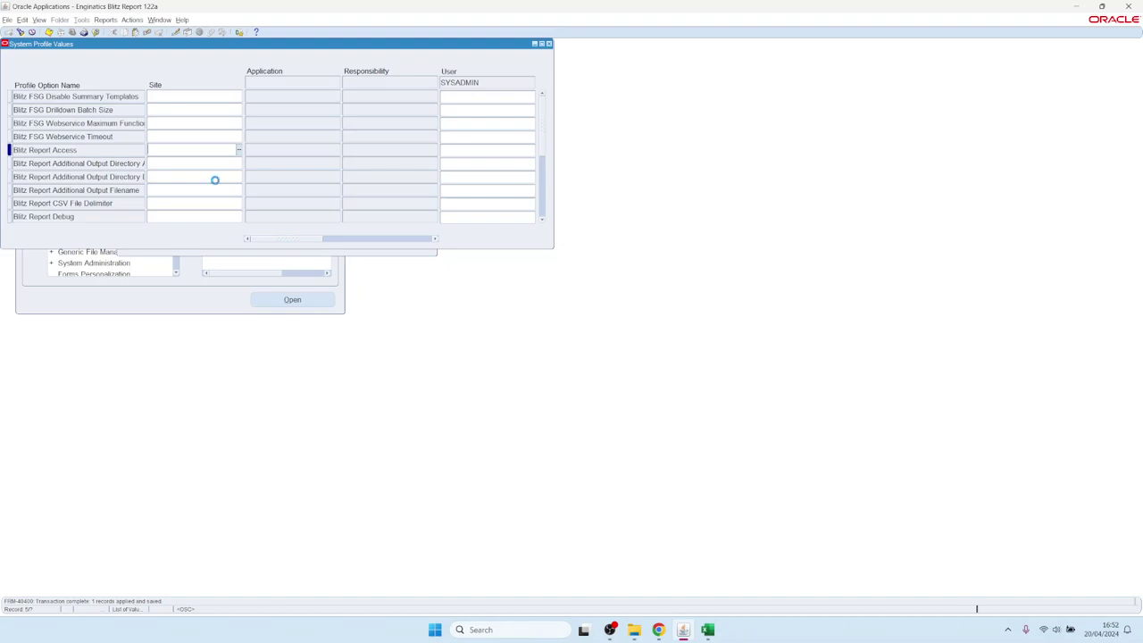
# Close the system profile values and switch to the General Ledger, Vision Operations (USA) responsibility.
pyautogui.press('F4')
pyautogui.hotkey('alt', 'f')
pyautogui.press('Escape')
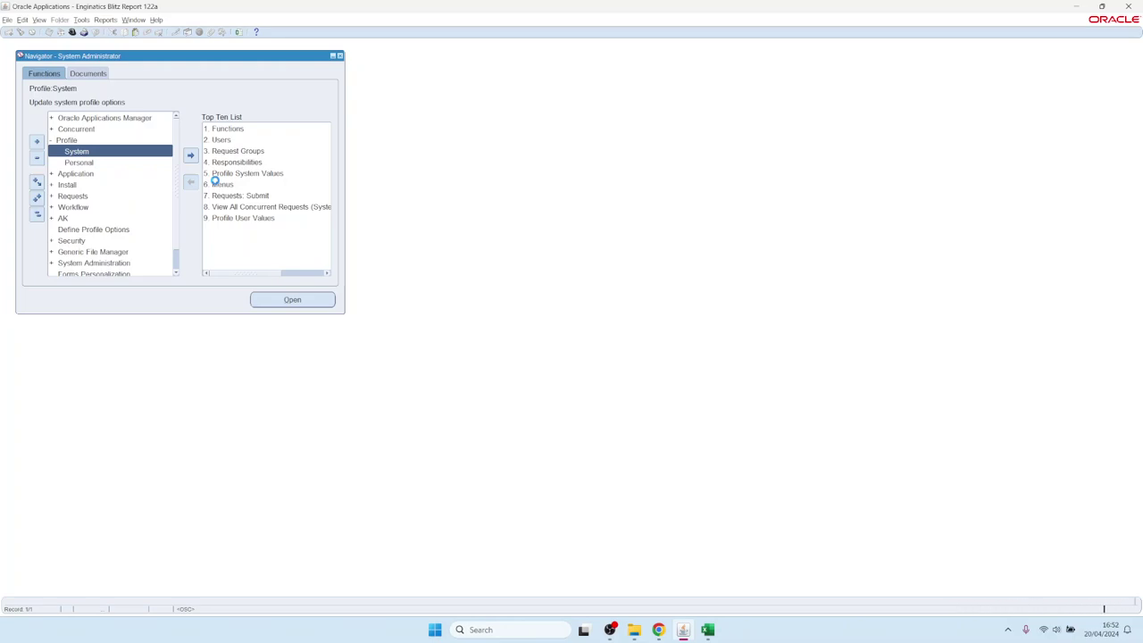
pyautogui.write('general Ledger%')
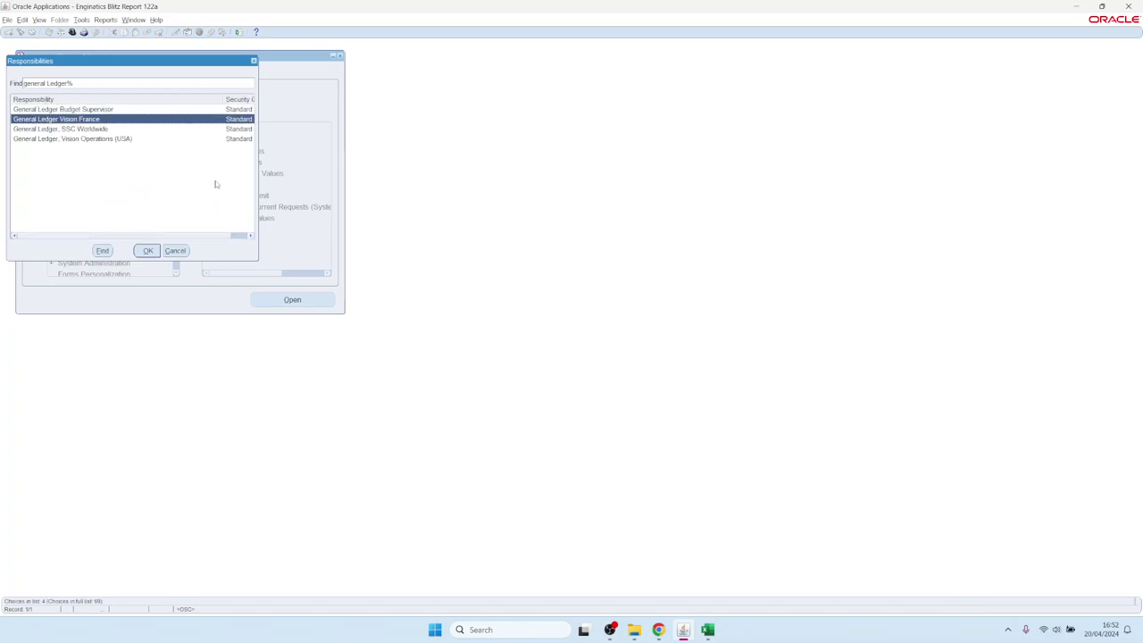
pyautogui.press('Down')
pyautogui.press('Down')
pyautogui.press('Up')
pyautogui.press('Up')
pyautogui.press('Down')
pyautogui.press('Down')
pyautogui.press('Return')
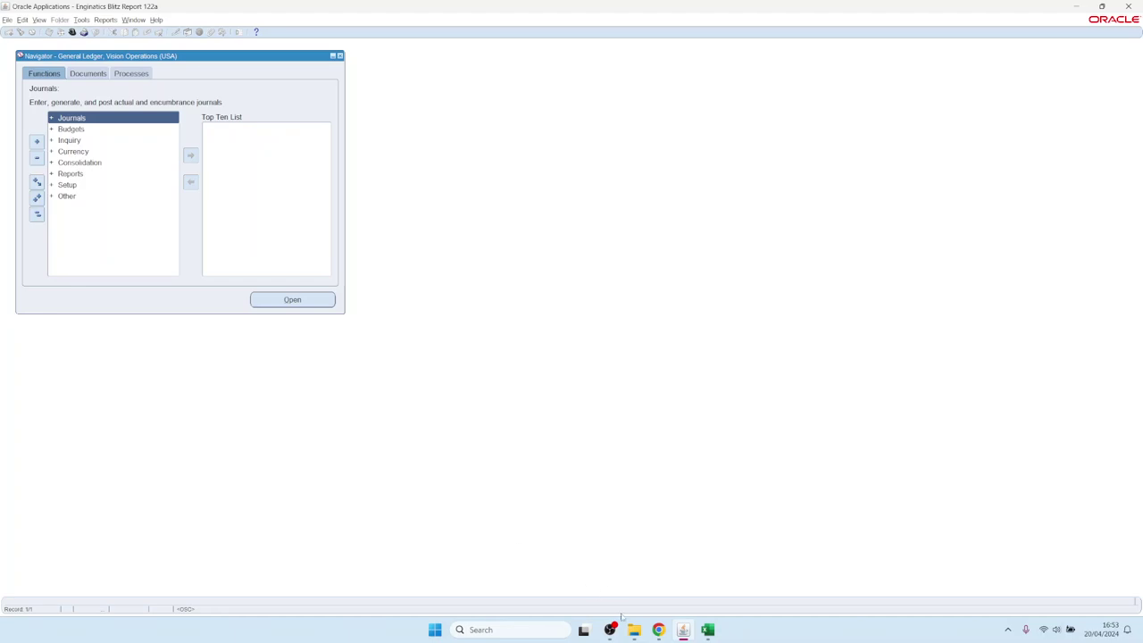
# Switch to the Blitz Report Developer Guide in Chrome and review the Blitz Report Access item under Security and user profiles.
pyautogui.click(658, 630)
pyautogui.click(103, 12)
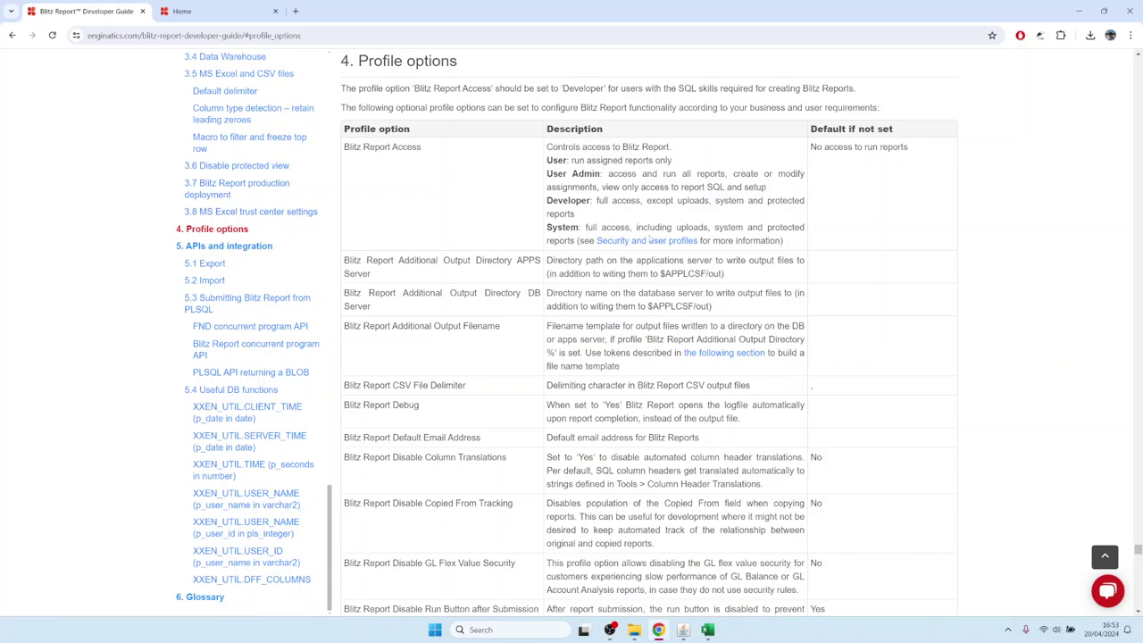
pyautogui.click(647, 240)
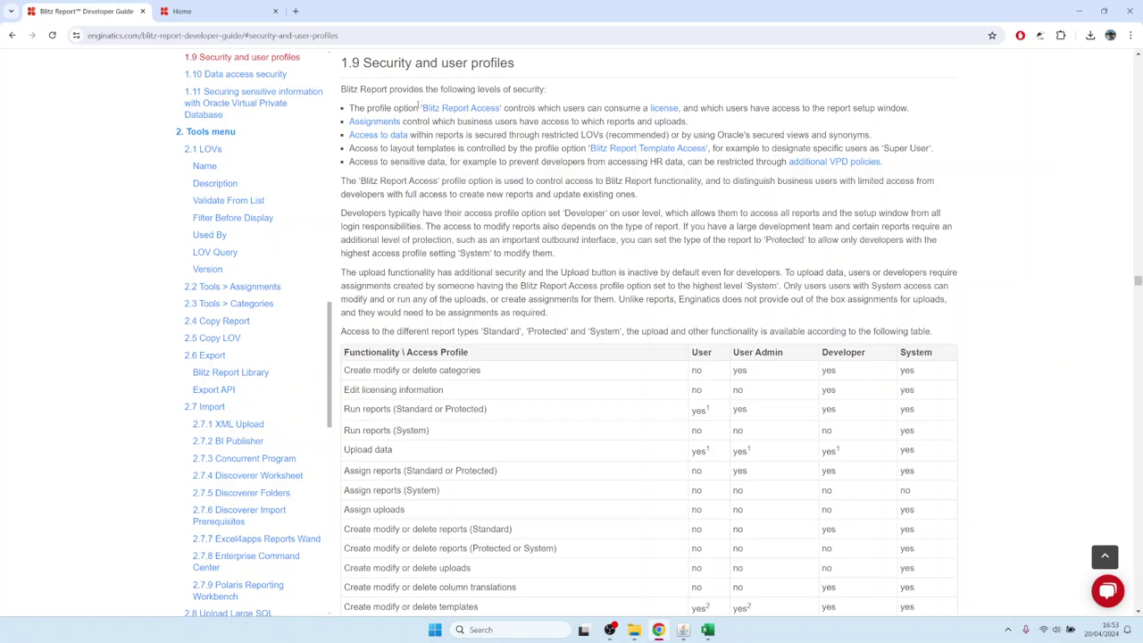
pyautogui.moveTo(422, 108); pyautogui.dragTo(500, 108)
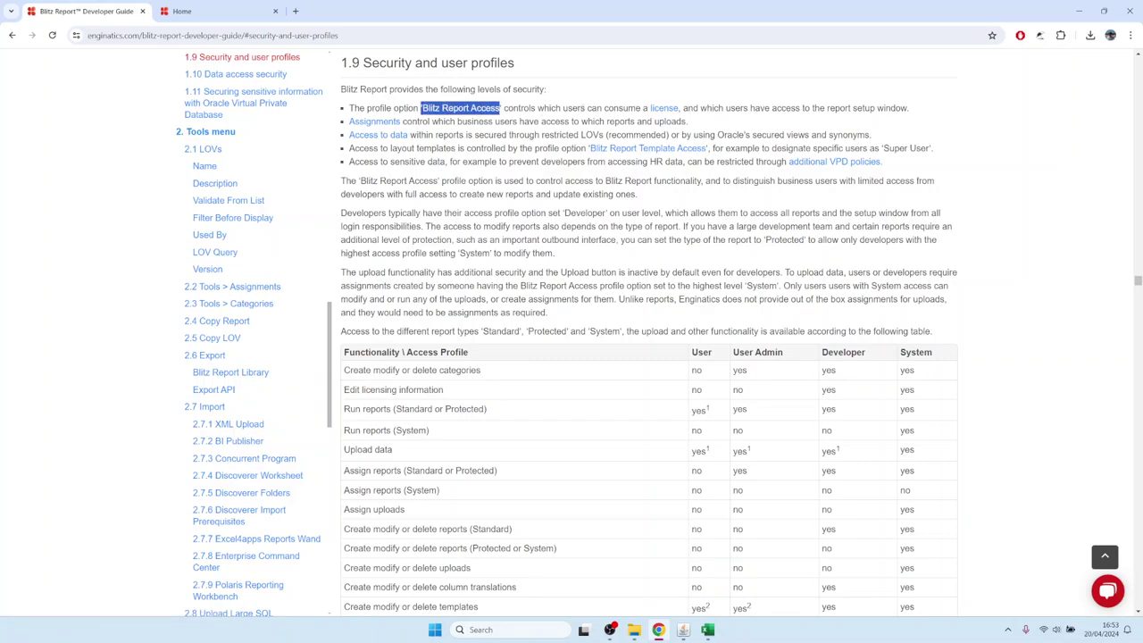
pyautogui.click(445, 126)
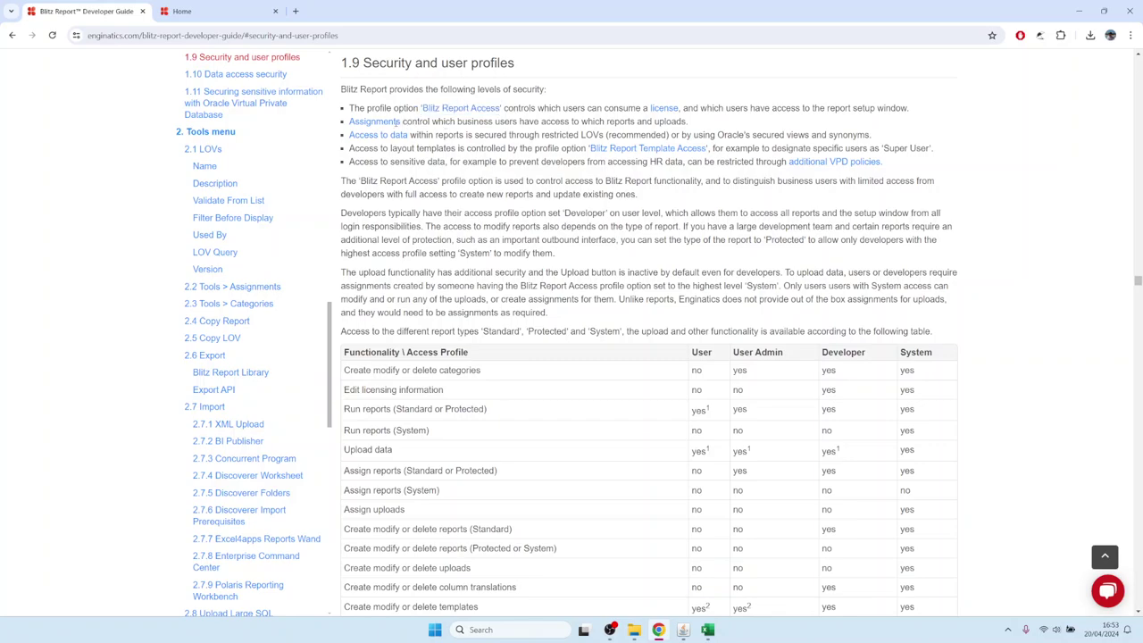
# View the guide's linked Assignments section and return to Security and user profiles.
pyautogui.moveTo(400, 122); pyautogui.dragTo(349, 122)
pyautogui.click(368, 128)
pyautogui.click(370, 122)
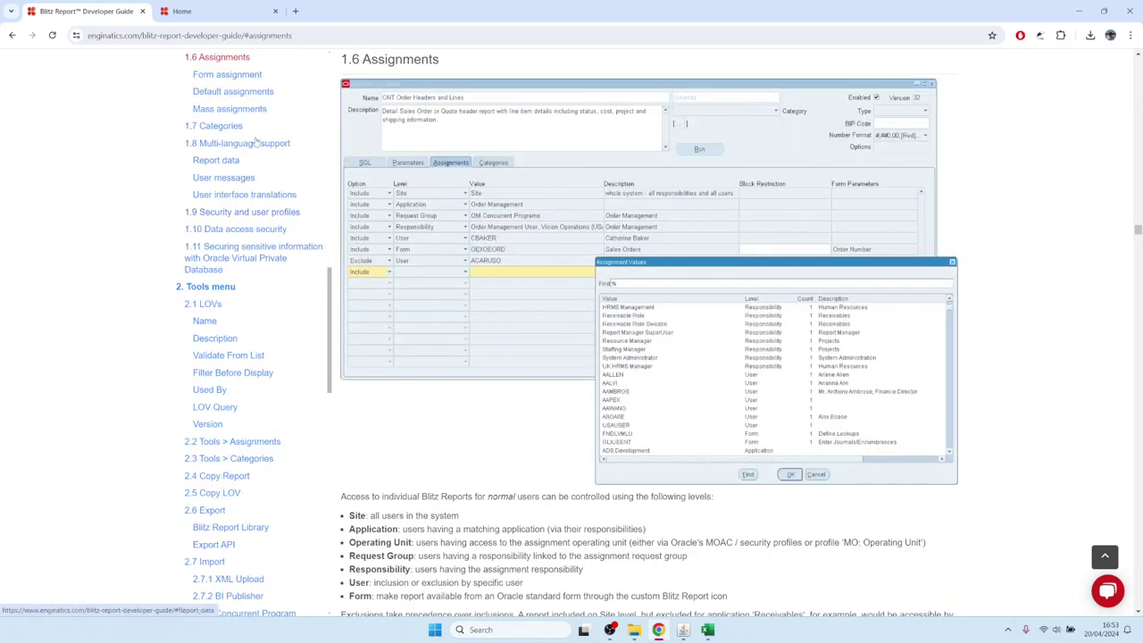
pyautogui.click(12, 35)
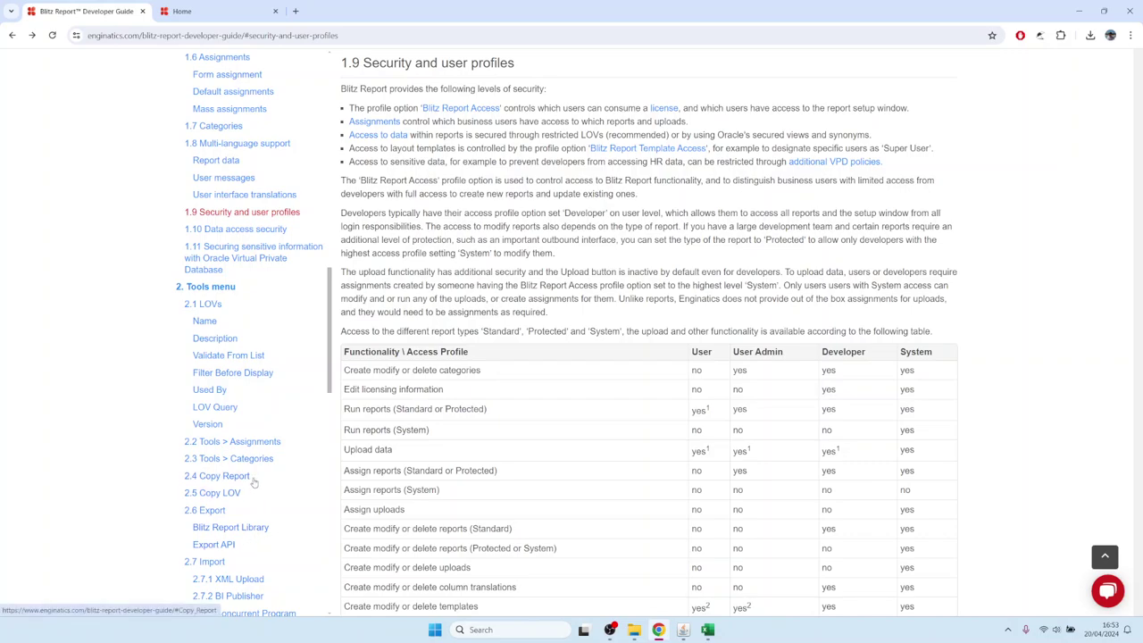
# Find section 2.13 User license assignment in the guide's table of contents and open it.
pyautogui.scroll(-15, 254, 483)
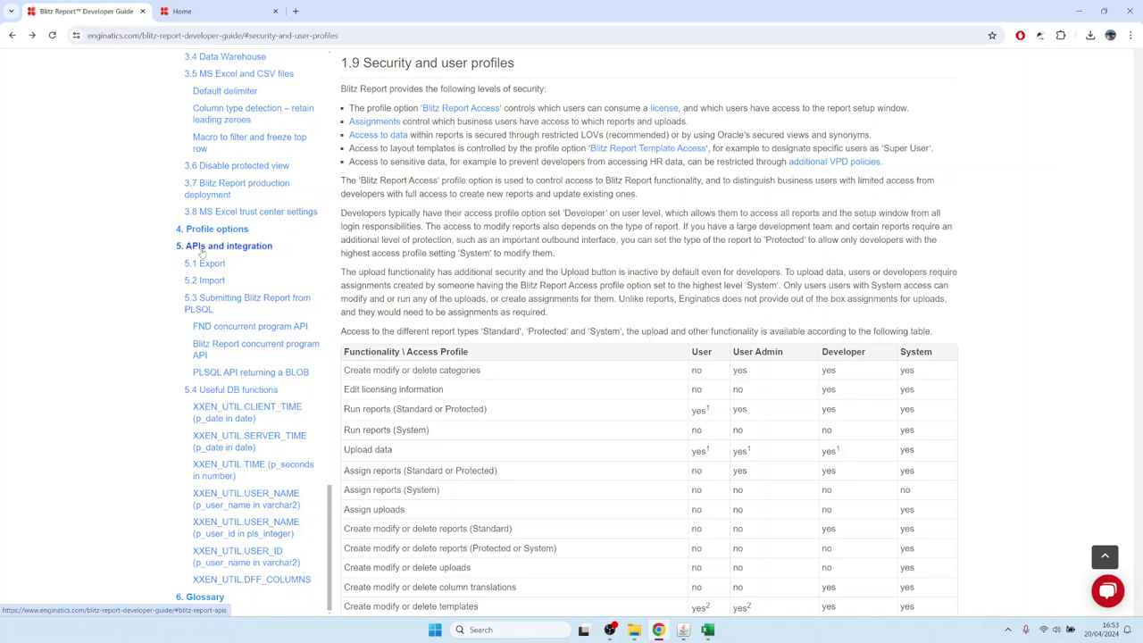
pyautogui.scroll(5, 215, 201)
pyautogui.scroll(4, 214, 201)
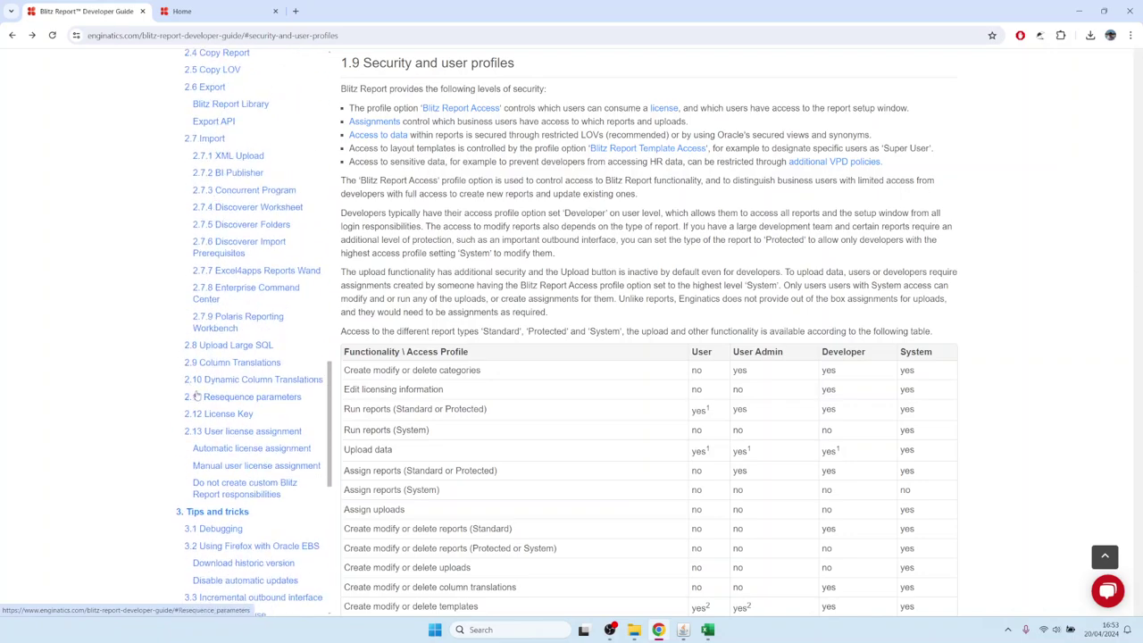
pyautogui.click(234, 434)
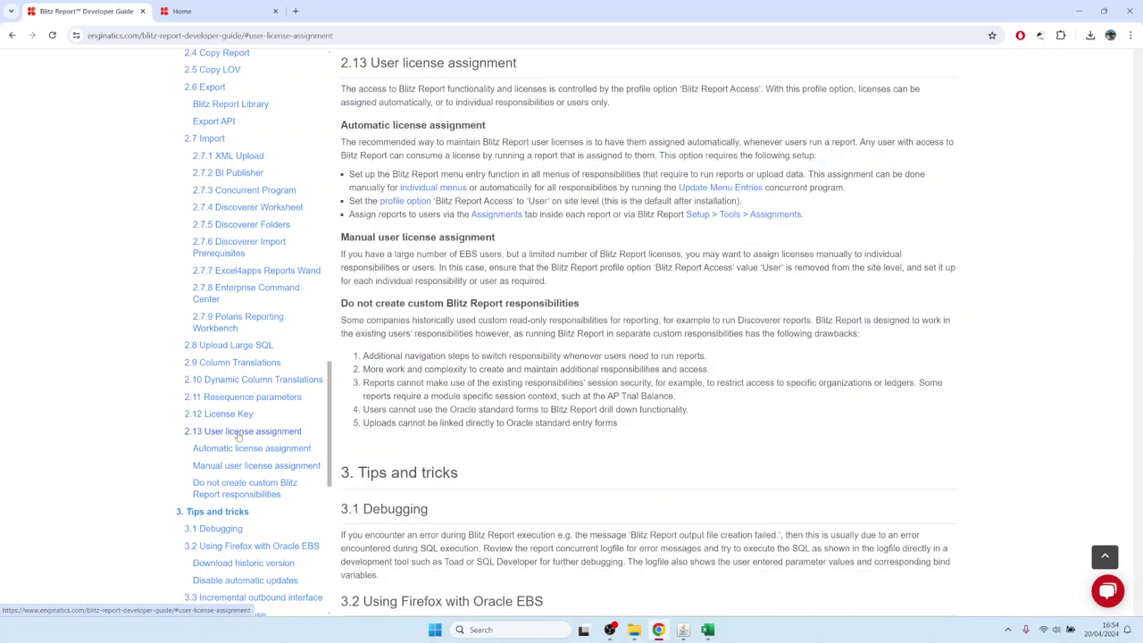